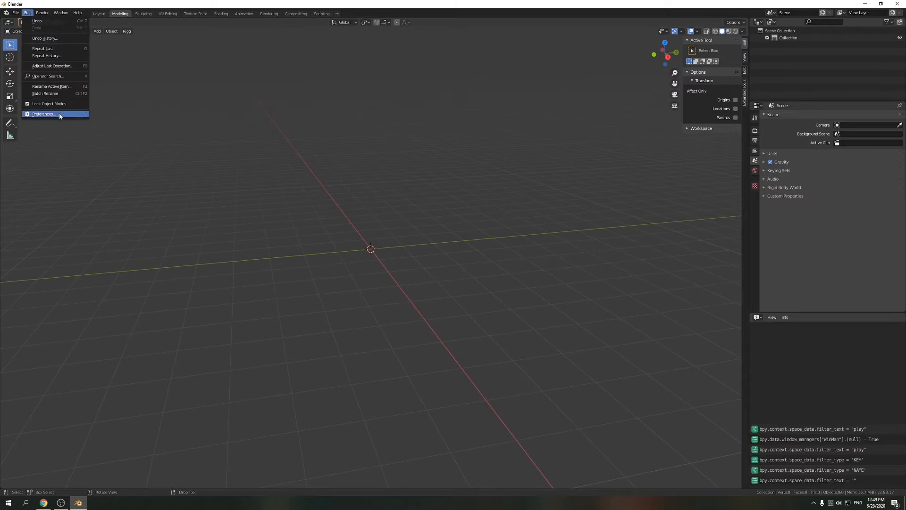
# Install the add-on file be_tools_1_0_0.zip from the Desktop folder and enable BE Tools
pyautogui.moveTo(129, 38); pyautogui.dragTo(236, 81)
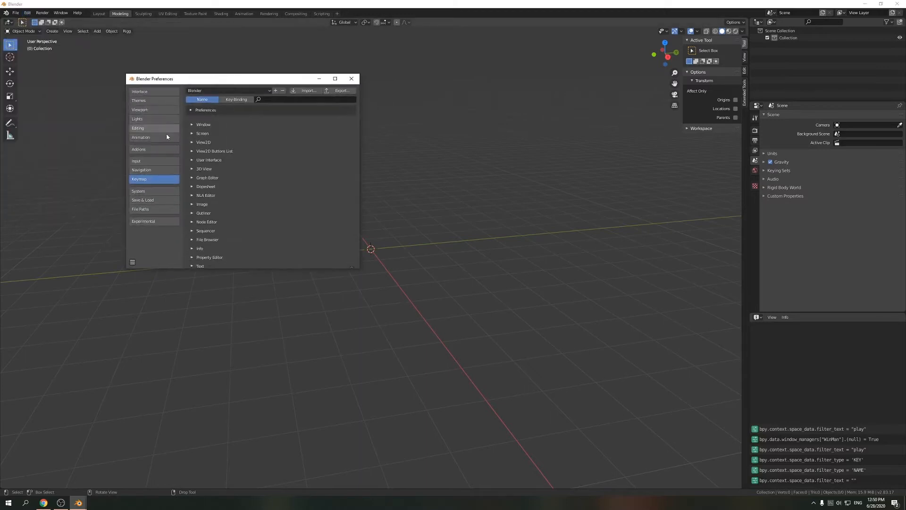
pyautogui.click(143, 150)
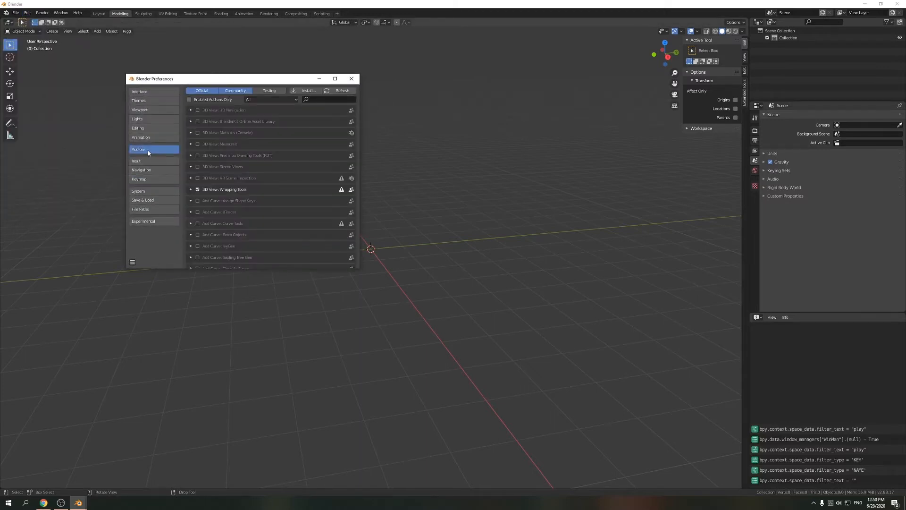
pyautogui.click(307, 91)
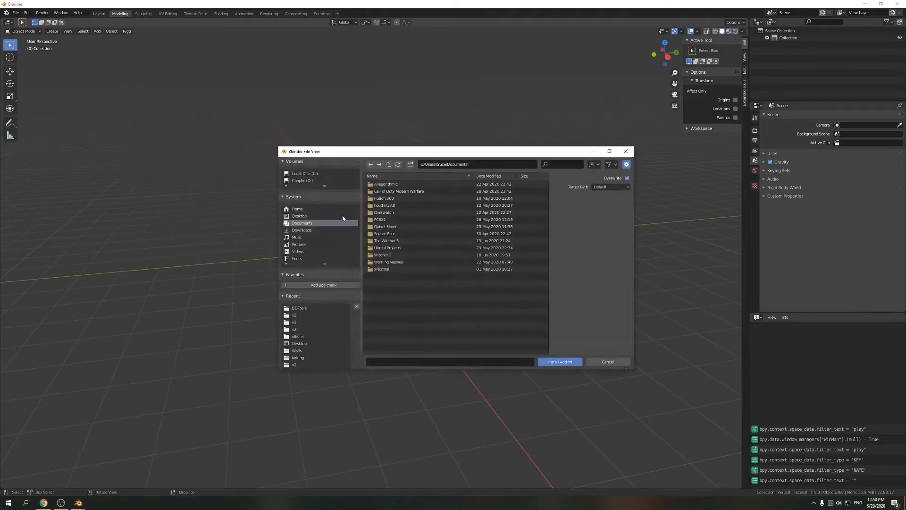
pyautogui.click(299, 216)
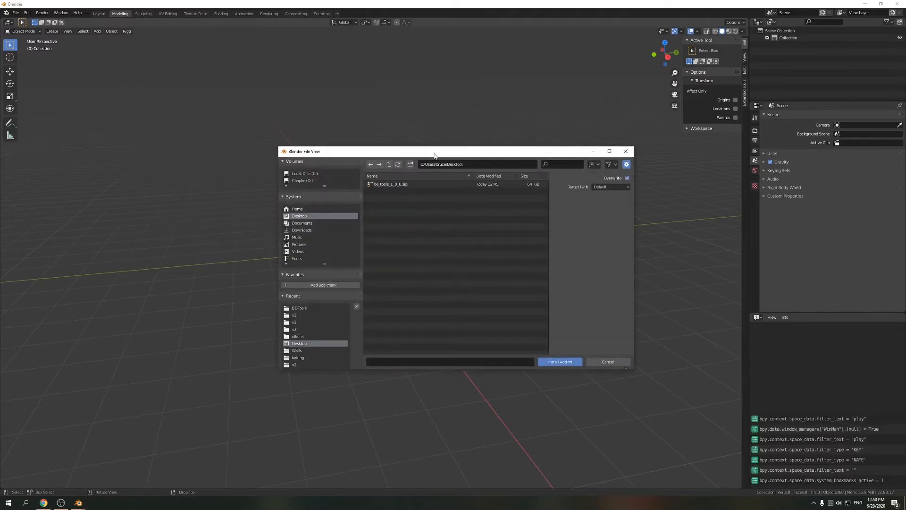
pyautogui.moveTo(432, 150); pyautogui.dragTo(348, 147)
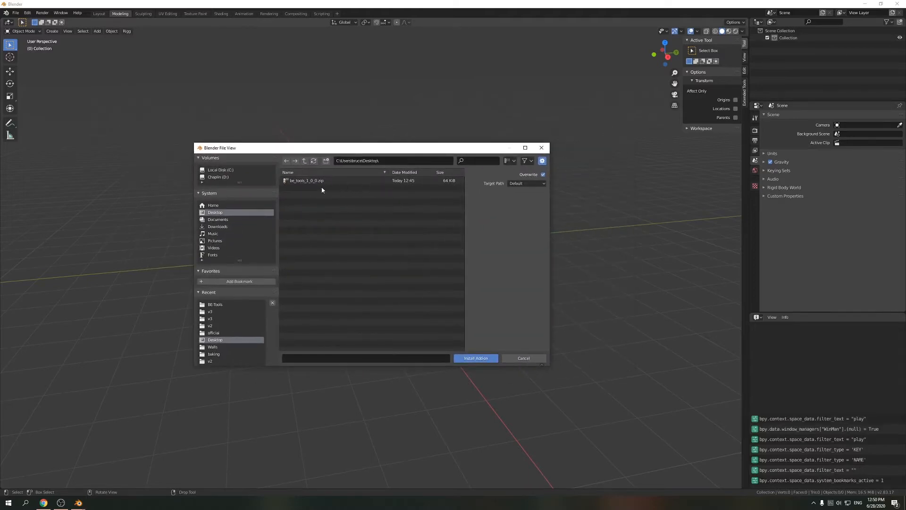
pyautogui.click(304, 181)
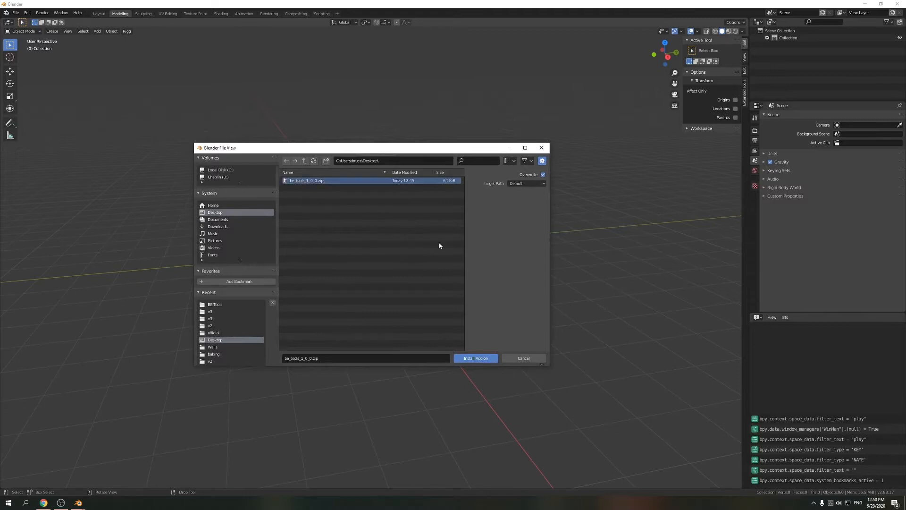
pyautogui.click(476, 358)
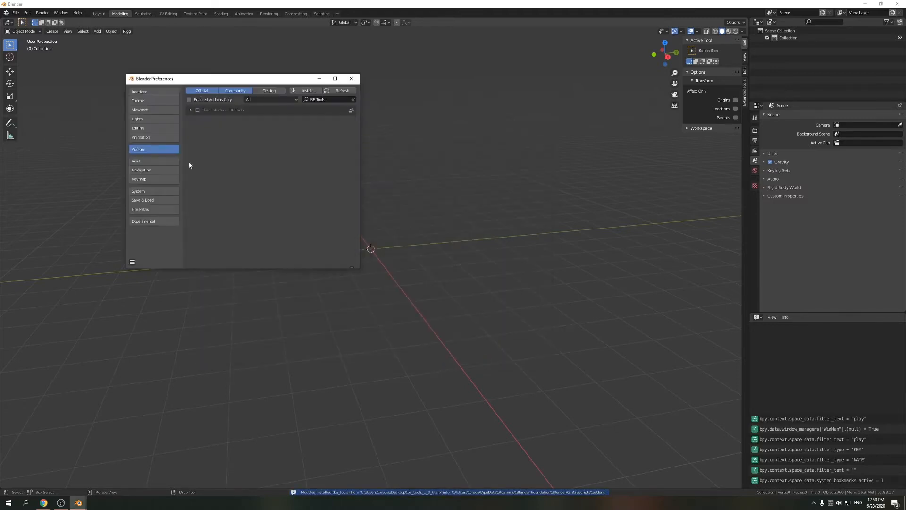
pyautogui.click(198, 110)
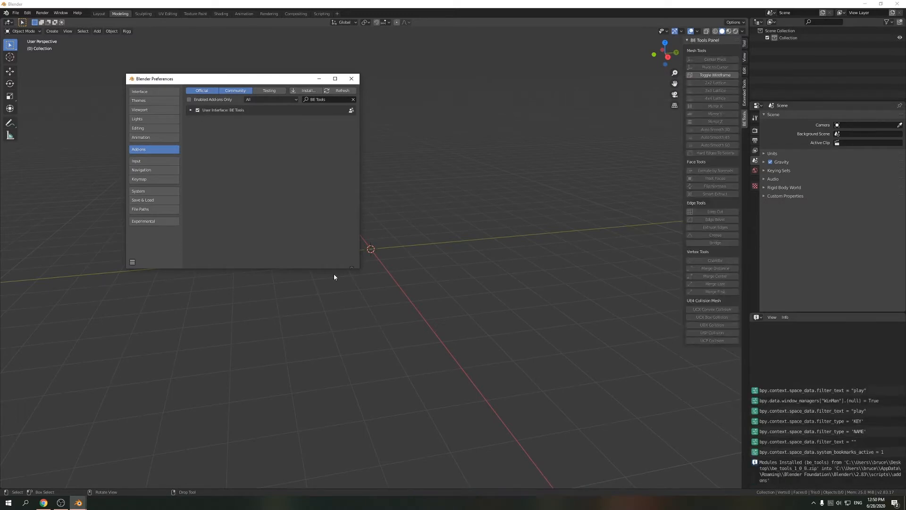
# Find the keymap entries matching "play" and disable the Play Animation shortcut assigned to Spacebar under Frames
pyautogui.click(153, 181)
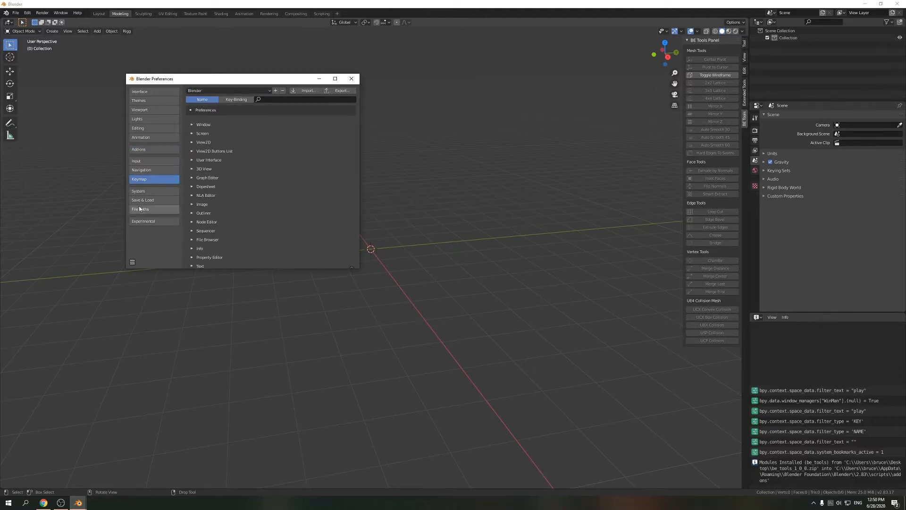
pyautogui.click(278, 99)
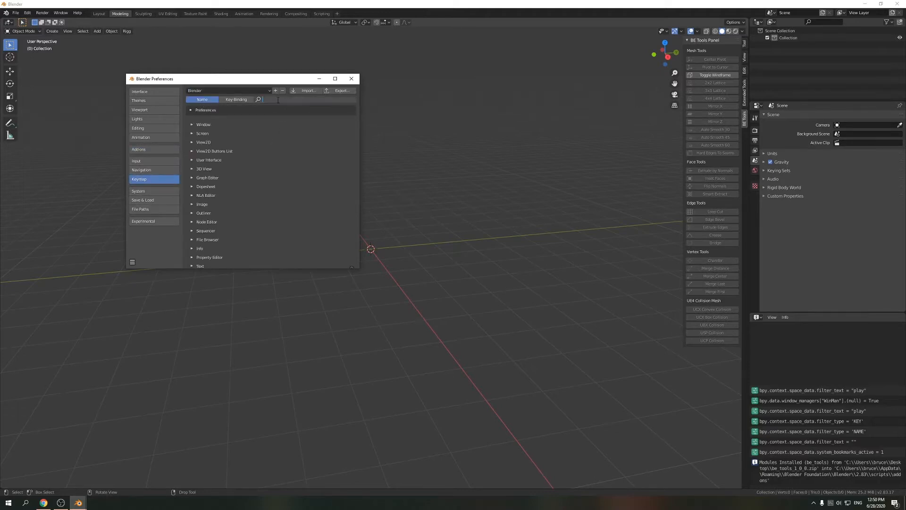
pyautogui.write('play')
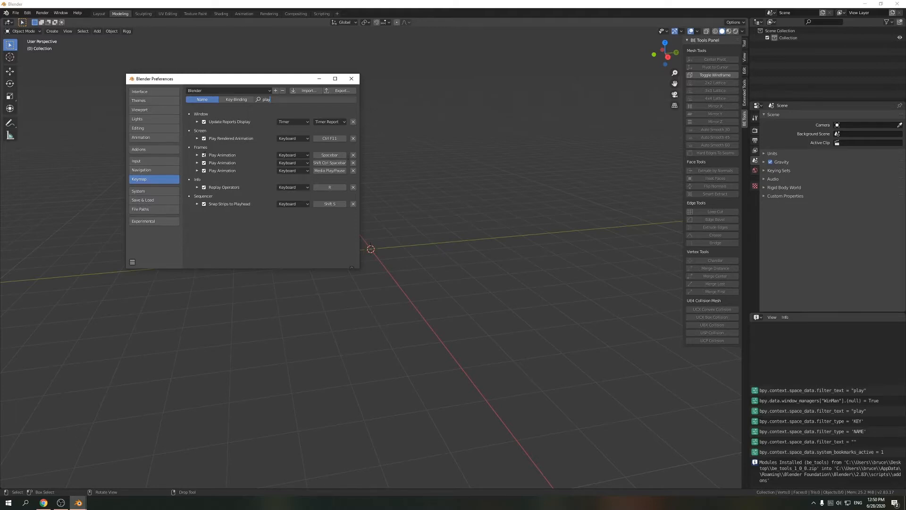
pyautogui.press('Return')
pyautogui.click(204, 155)
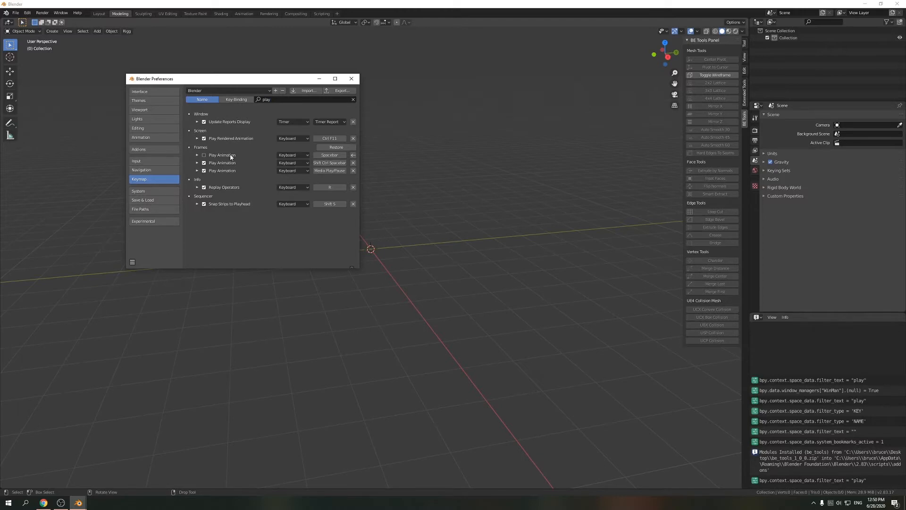
# Search the keymap for "be too" to check the BE Tools hot box shortcut, and close the preferences
pyautogui.click(281, 100)
pyautogui.press('BackSpace')
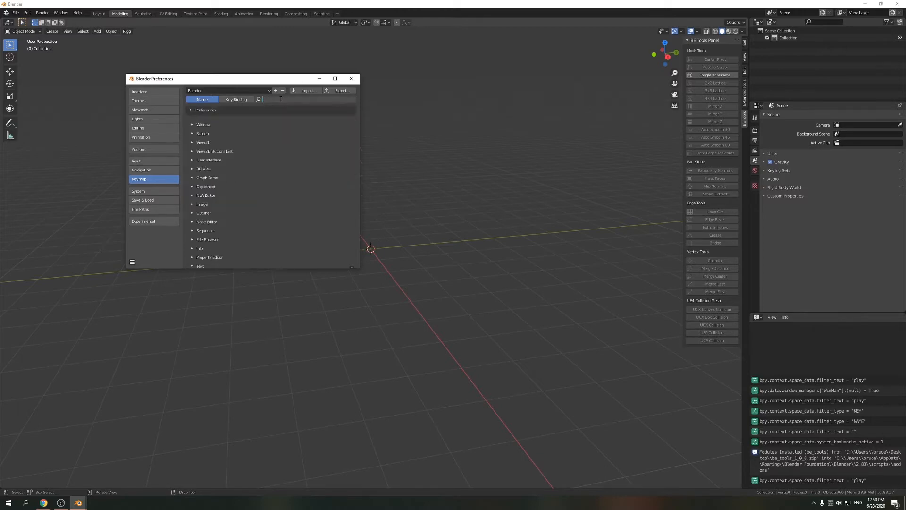
pyautogui.write('be too')
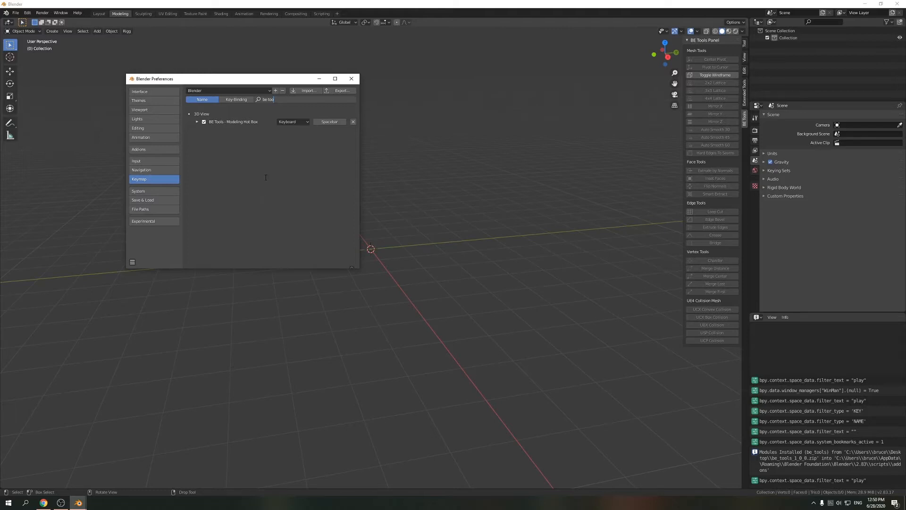
pyautogui.click(351, 78)
# Add a cube mesh at the world origin
pyautogui.moveTo(361, 254); pyautogui.dragTo(467, 303, button='middle')
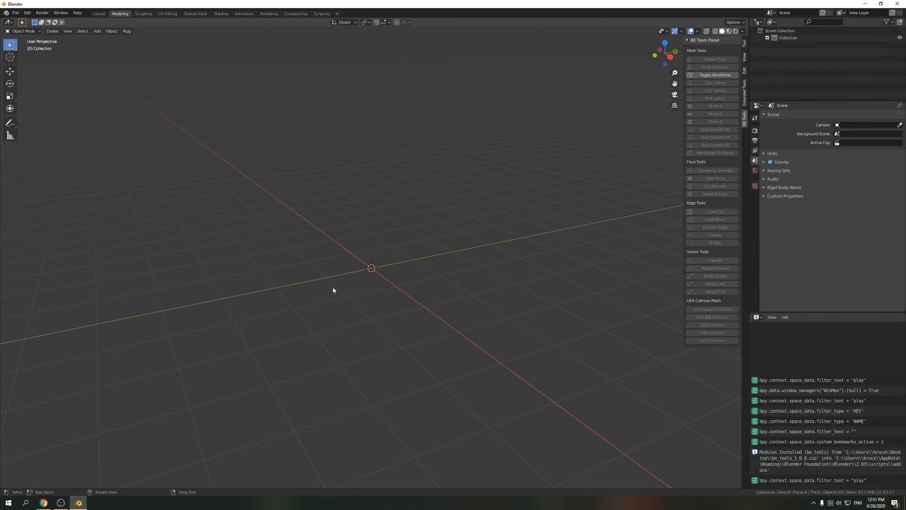
pyautogui.press('space')
pyautogui.moveTo(370, 360); pyautogui.dragTo(370, 308, button='middle')
pyautogui.hotkey('shift', 'a')
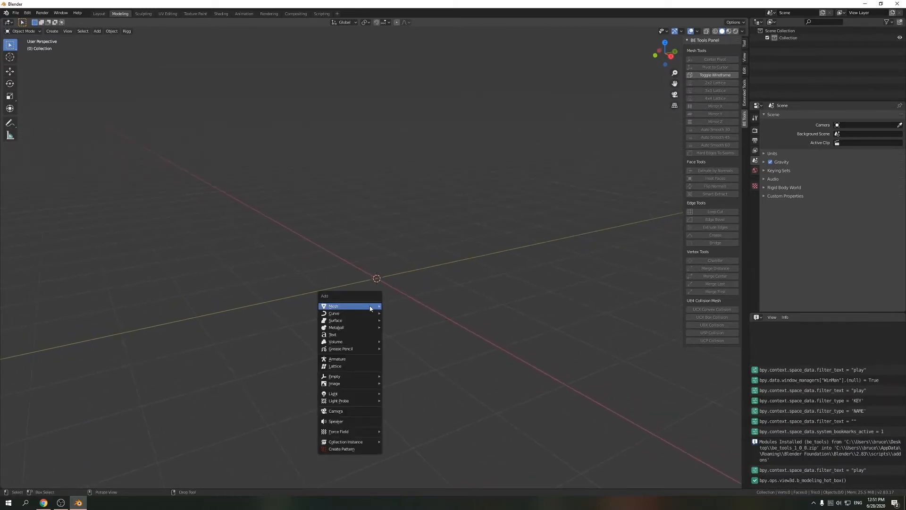
pyautogui.moveTo(371, 306)
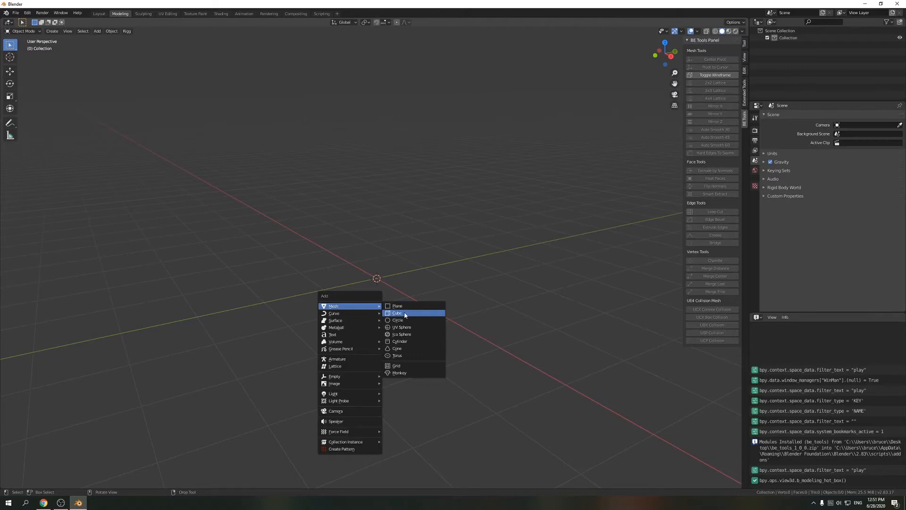
pyautogui.click(402, 313)
pyautogui.moveTo(372, 347); pyautogui.dragTo(356, 346, button='middle')
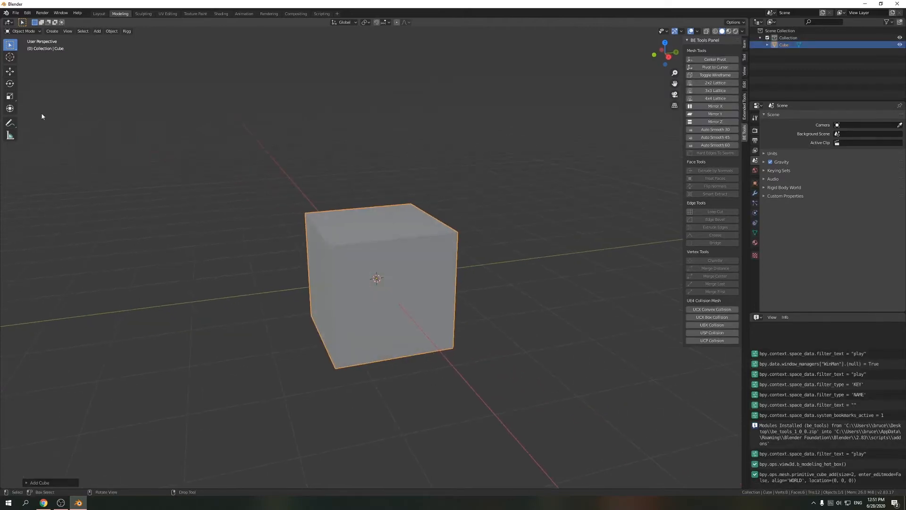
# View the modeling hot box for the cube in Object Mode, dismiss it, and switch the cube to Edit Mode
pyautogui.press('space')
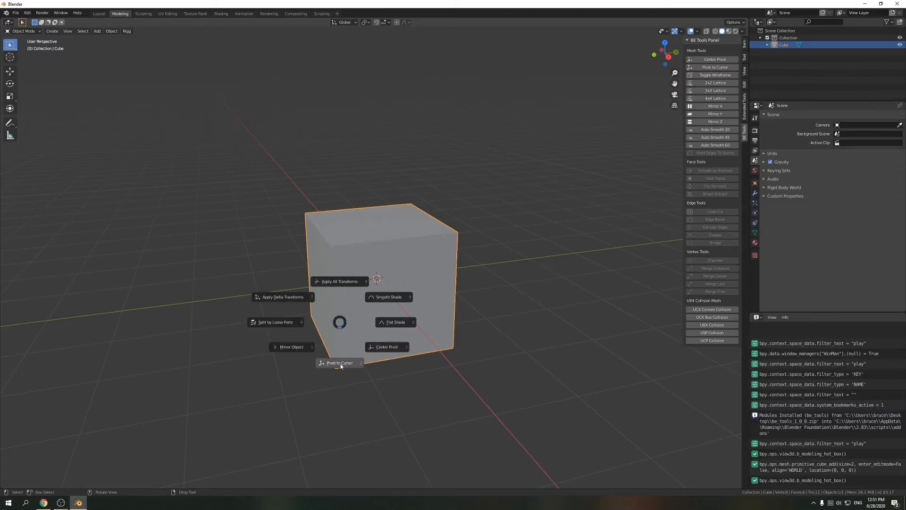
pyautogui.press('Escape')
pyautogui.press('Tab')
pyautogui.moveTo(356, 293); pyautogui.dragTo(228, 304, button='middle')
pyautogui.scroll(4, 265, 302)
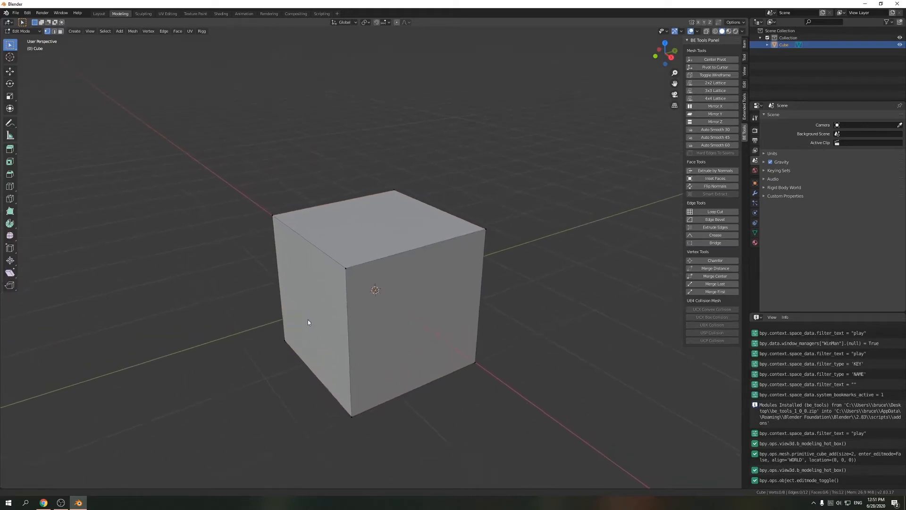
# Select two adjacent upper corner vertices of the cube, viewing the vertex hot box after selecting the first one
pyautogui.click(345, 270)
pyautogui.moveTo(315, 314); pyautogui.dragTo(306, 311, button='middle')
pyautogui.press('q')
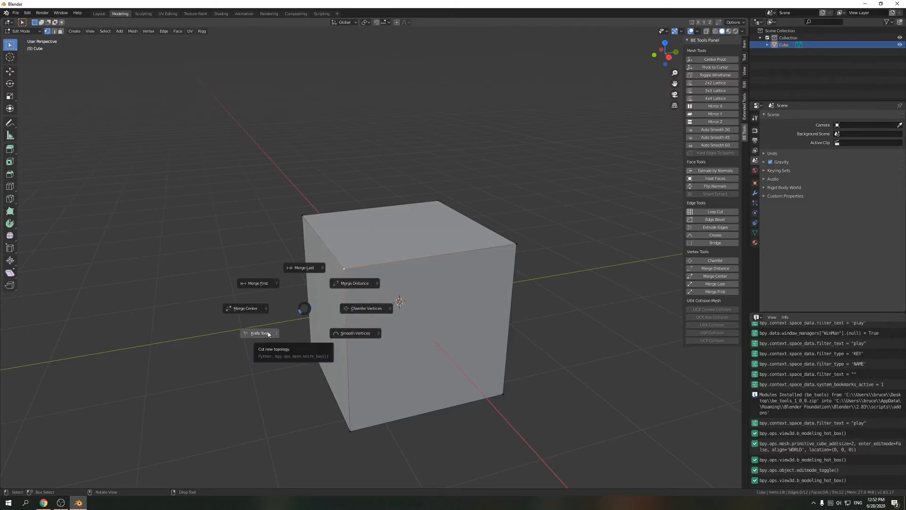
pyautogui.press('Escape')
pyautogui.moveTo(281, 324); pyautogui.dragTo(234, 250, button='middle')
pyautogui.keyDown('shift'); pyautogui.click(227, 225); pyautogui.keyUp('shift')
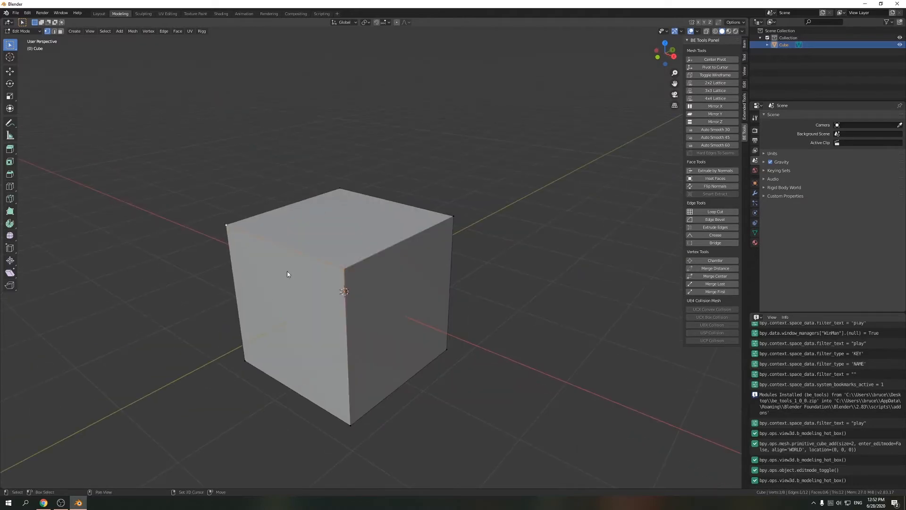
# Try merging the two selected vertices with Merge Last, Merge First and Merge Center, undoing each merge
pyautogui.rightClick(293, 283)
pyautogui.click(290, 244)
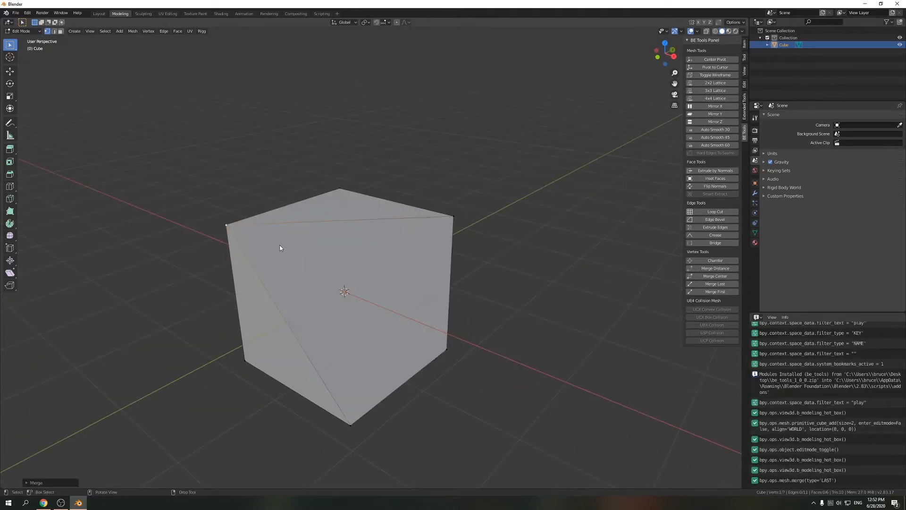
pyautogui.hotkey('ctrl', 'z')
pyautogui.rightClick(289, 279)
pyautogui.click(253, 256)
pyautogui.hotkey('ctrl', 'z')
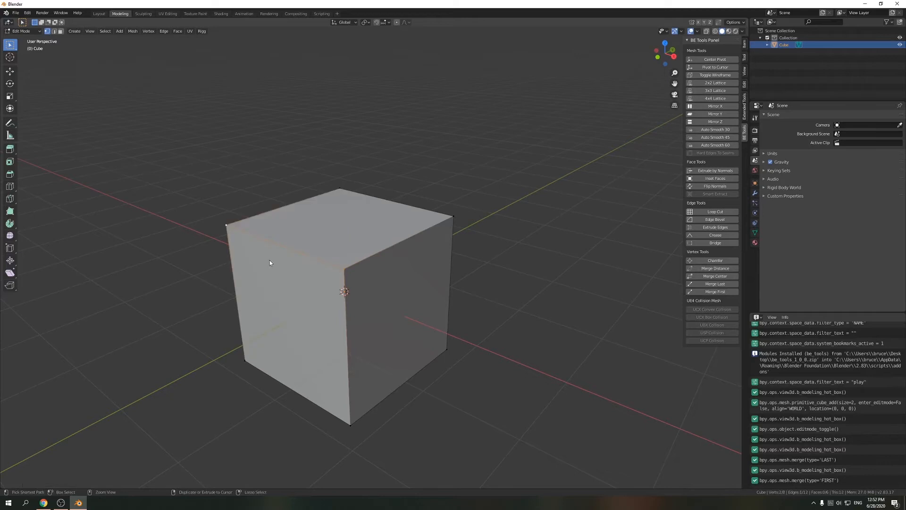
pyautogui.rightClick(265, 261)
pyautogui.click(216, 262)
pyautogui.hotkey('ctrl', 'z')
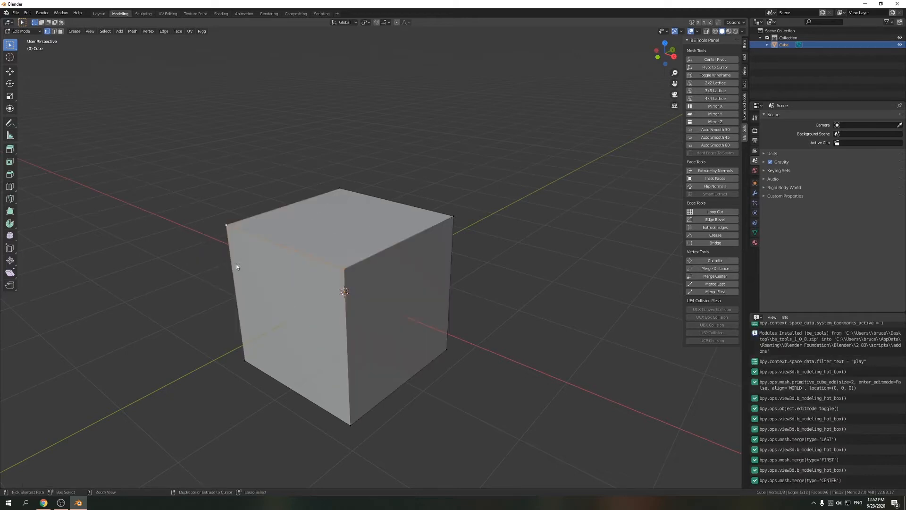
# Chamfer the two selected vertices with an offset of about 0.69 m and expand the bevel settings
pyautogui.moveTo(285, 285); pyautogui.dragTo(348, 289, button='middle')
pyautogui.rightClick(342, 286)
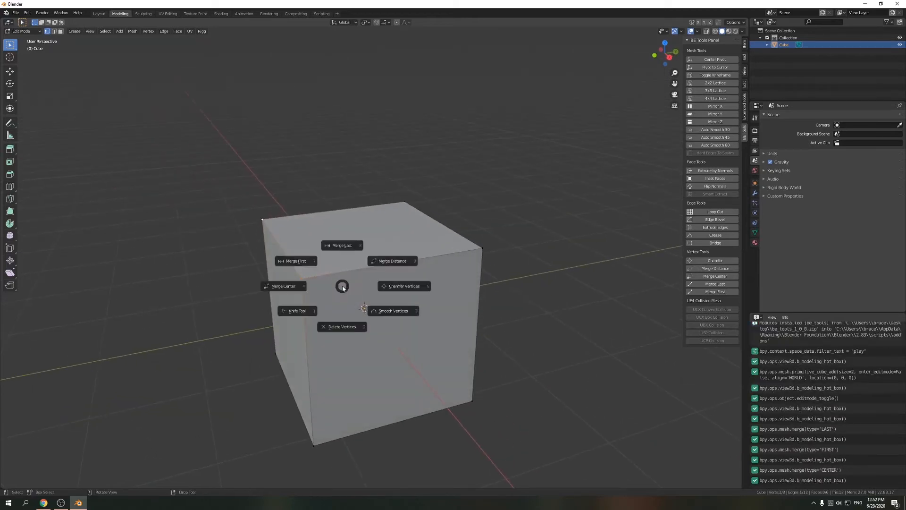
pyautogui.click(401, 286)
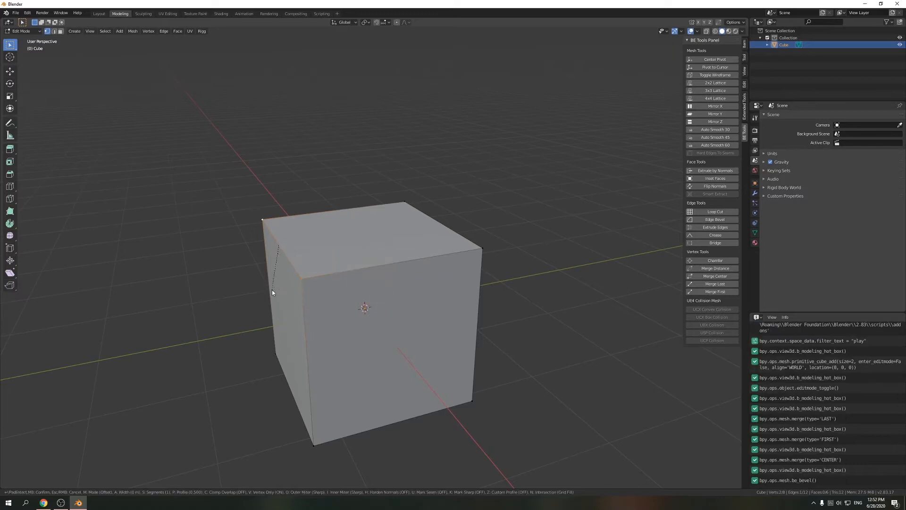
pyautogui.click(165, 356)
pyautogui.moveTo(186, 342); pyautogui.dragTo(213, 372, button='middle')
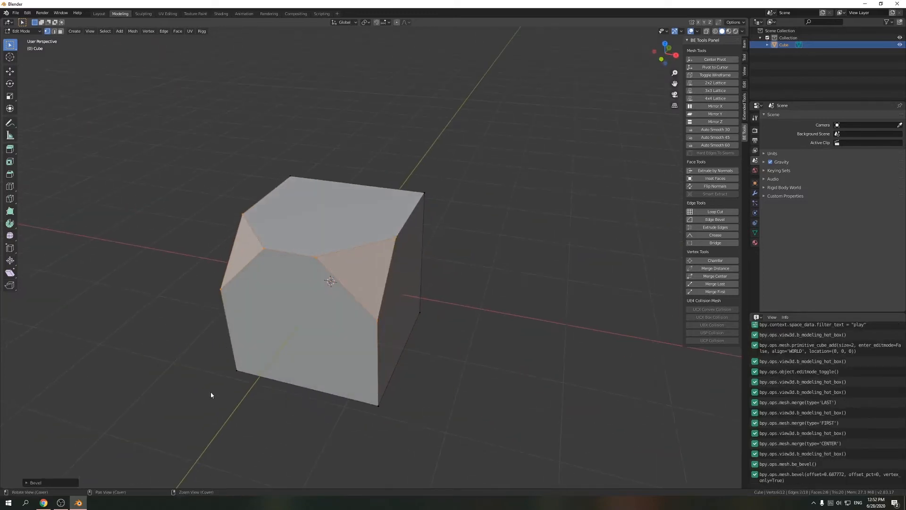
pyautogui.click(31, 483)
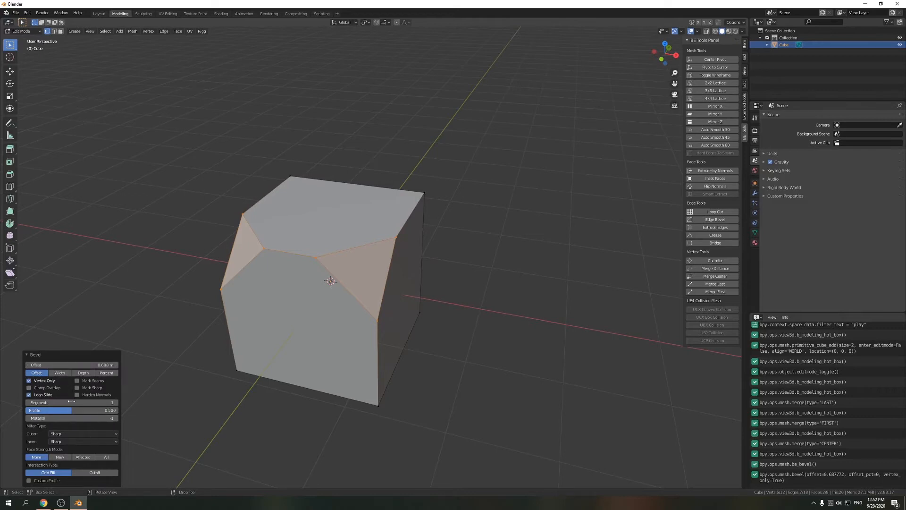
pyautogui.moveTo(202, 391); pyautogui.dragTo(299, 384, button='middle')
# Try a bevel of about 0.48 m with 7 segments on one upper edge of the cube and undo it
pyautogui.hotkey('alt', 'a')
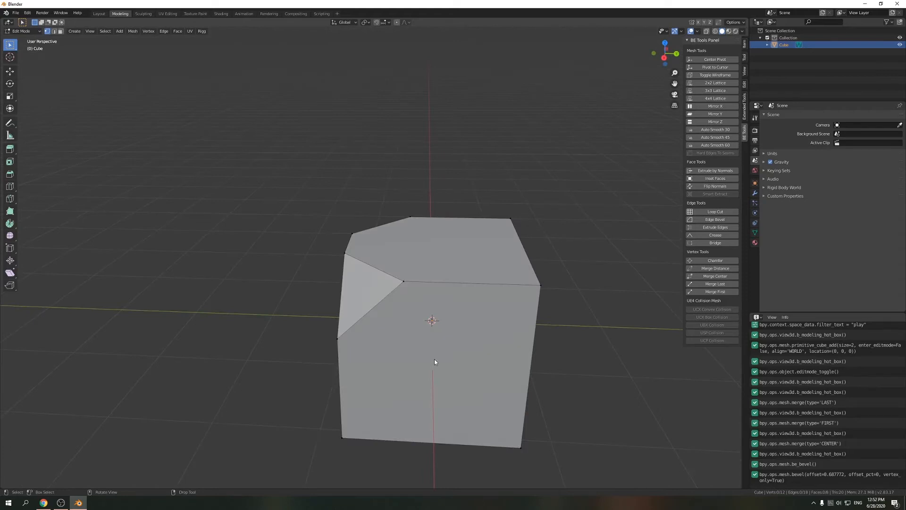
pyautogui.press('2')
pyautogui.moveTo(482, 379); pyautogui.dragTo(224, 344, button='middle')
pyautogui.rightClick(367, 246)
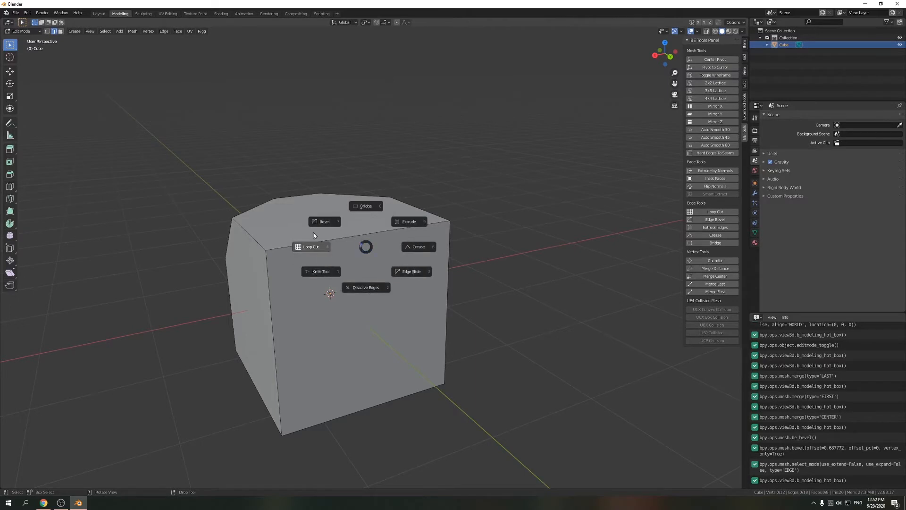
pyautogui.click(351, 245)
pyautogui.keyDown('shift'); pyautogui.rightClick(325, 268); pyautogui.keyUp('shift')
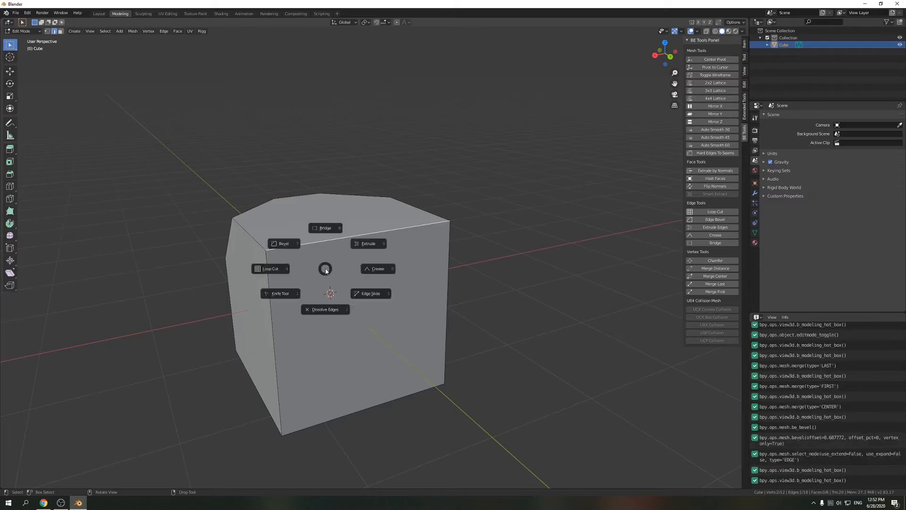
pyautogui.click(284, 245)
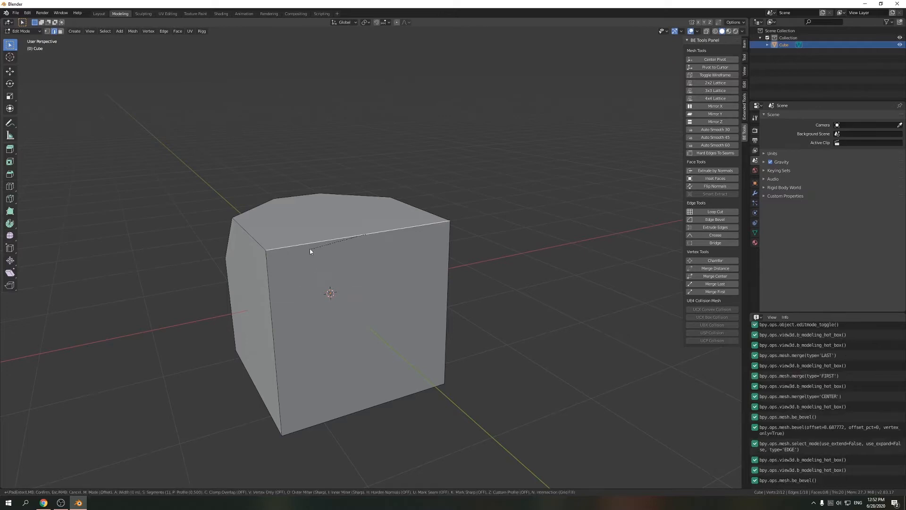
pyautogui.click(244, 257)
pyautogui.moveTo(70, 400); pyautogui.dragTo(90, 400)
pyautogui.hotkey('ctrl', 'z')
# Switch to face selection and extrude one full side face of the cube outward by normals about 1.67 m
pyautogui.moveTo(275, 370); pyautogui.dragTo(278, 298, button='middle')
pyautogui.press('3')
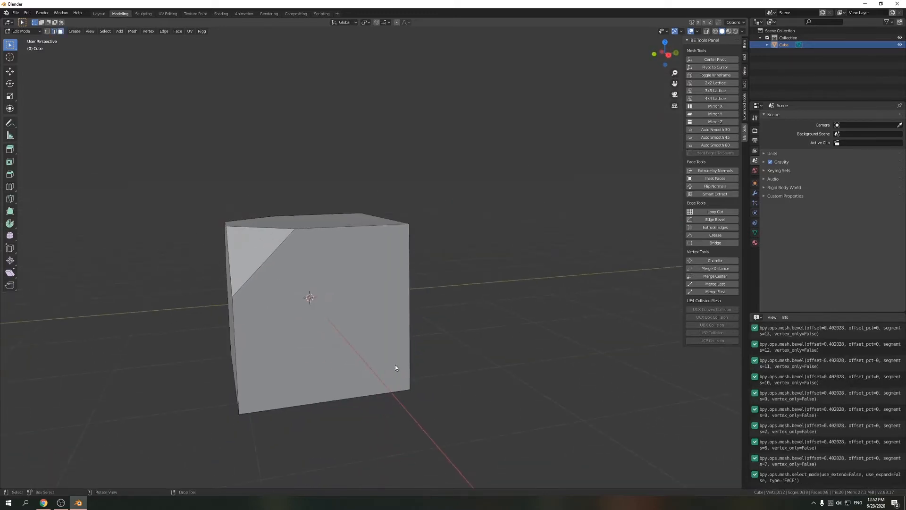
pyautogui.moveTo(383, 324); pyautogui.dragTo(256, 328, button='middle')
pyautogui.click(458, 328)
pyautogui.rightClick(426, 339)
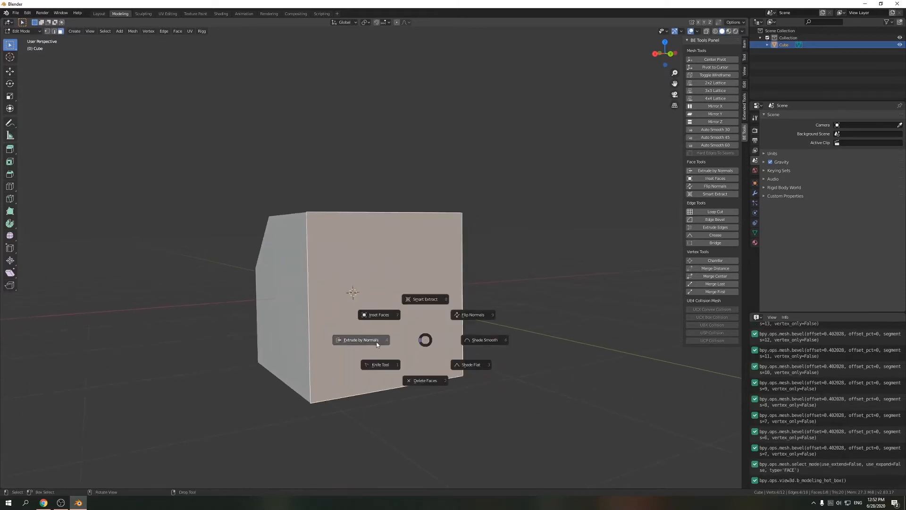
pyautogui.click(375, 341)
pyautogui.click(333, 344)
pyautogui.moveTo(332, 344); pyautogui.dragTo(306, 308, button='middle')
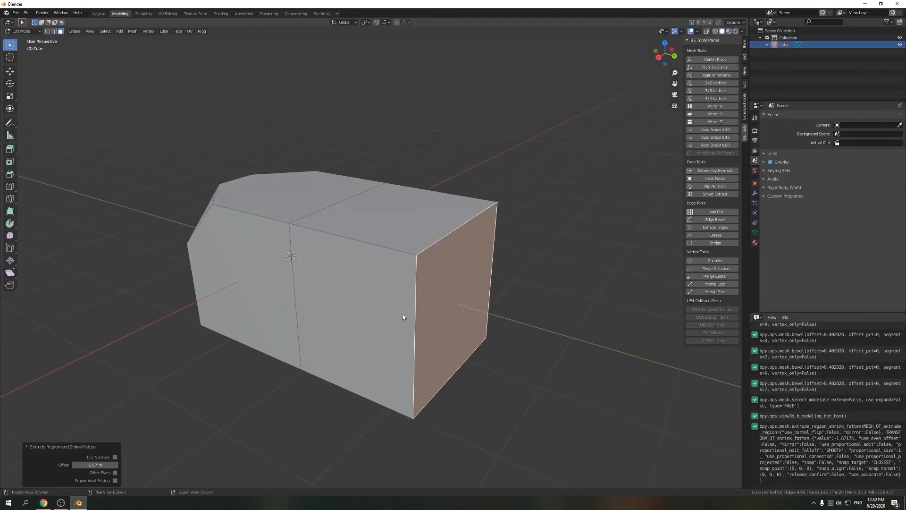
# Inset the extruded end face with a thickness of about 0.21 m
pyautogui.rightClick(421, 305)
pyautogui.click(373, 280)
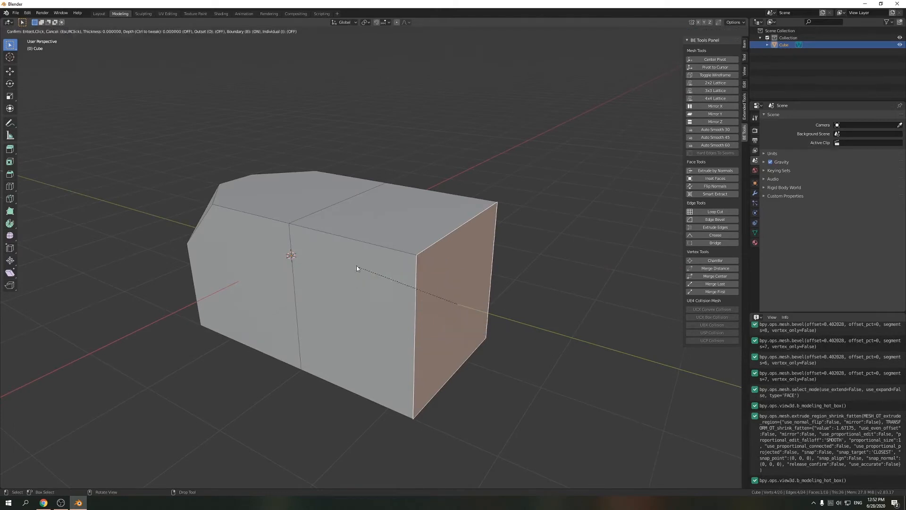
pyautogui.click(441, 335)
pyautogui.moveTo(440, 335); pyautogui.dragTo(385, 328, button='middle')
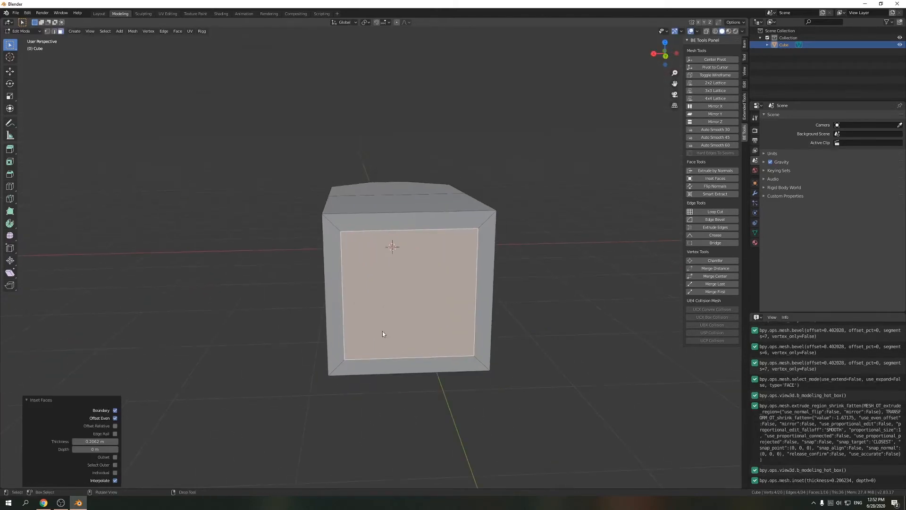
# Extrude the inset face inward by normals about 0.815 m to form a square recess
pyautogui.rightClick(383, 332)
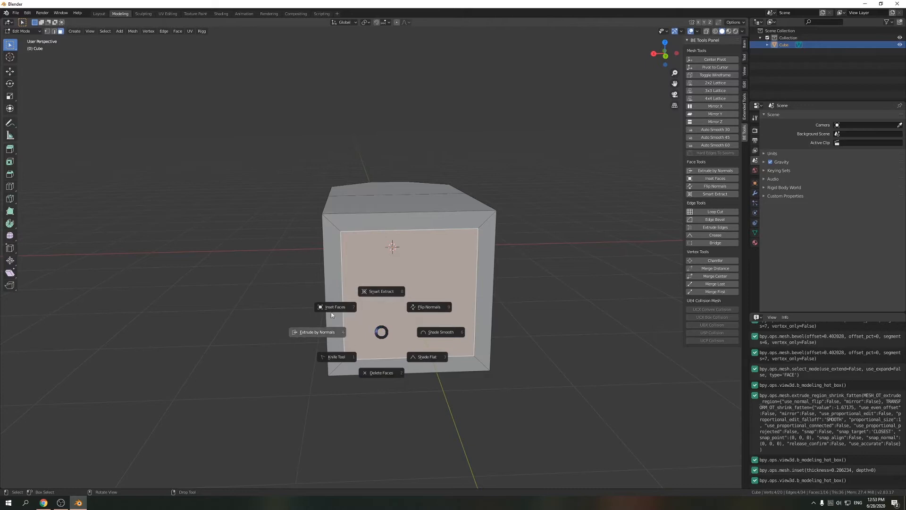
pyautogui.click(324, 334)
pyautogui.click(330, 364)
pyautogui.moveTo(330, 364); pyautogui.dragTo(400, 339, button='middle')
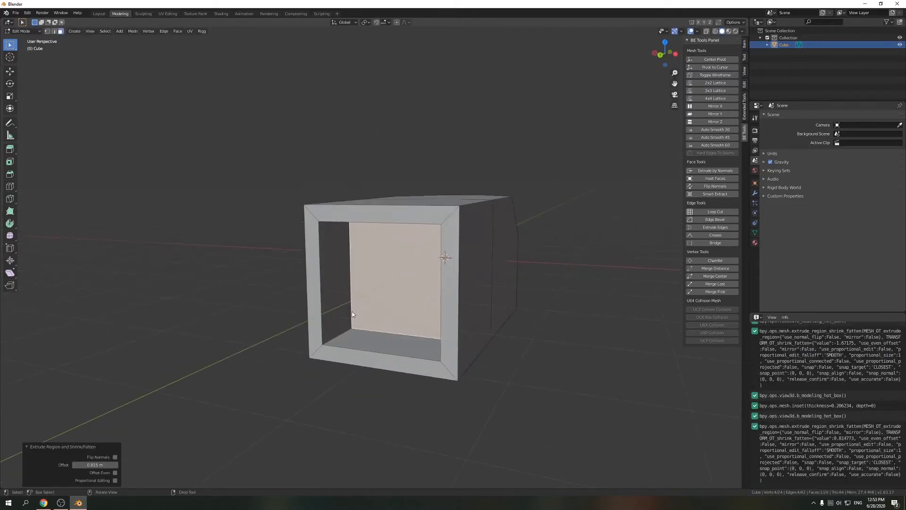
# Add the recess's four inner walls to the selection, Smart Extract the faces and move the piece about 1.74 m along Y
pyautogui.keyDown('shift'); pyautogui.click(345, 315); pyautogui.keyUp('shift')
pyautogui.keyDown('shift'); pyautogui.click(392, 347); pyautogui.keyUp('shift')
pyautogui.moveTo(391, 347); pyautogui.dragTo(449, 303, button='middle')
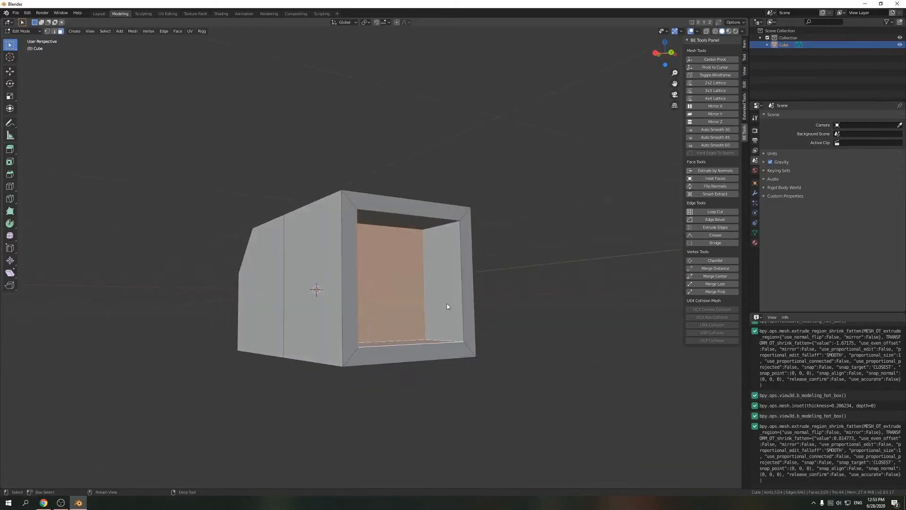
pyautogui.keyDown('shift'); pyautogui.click(448, 290); pyautogui.keyUp('shift')
pyautogui.keyDown('shift'); pyautogui.click(397, 225); pyautogui.keyUp('shift')
pyautogui.moveTo(398, 225); pyautogui.dragTo(401, 287, button='middle')
pyautogui.keyDown('shift'); pyautogui.moveTo(401, 287); pyautogui.dragTo(399, 248, button='right'); pyautogui.keyUp('shift')
pyautogui.moveTo(350, 277); pyautogui.dragTo(318, 309, button='middle')
pyautogui.press('w')
pyautogui.moveTo(290, 358); pyautogui.dragTo(426, 313, button='middle')
pyautogui.moveTo(411, 285); pyautogui.dragTo(470, 364)
pyautogui.moveTo(471, 365); pyautogui.dragTo(436, 352, button='middle')
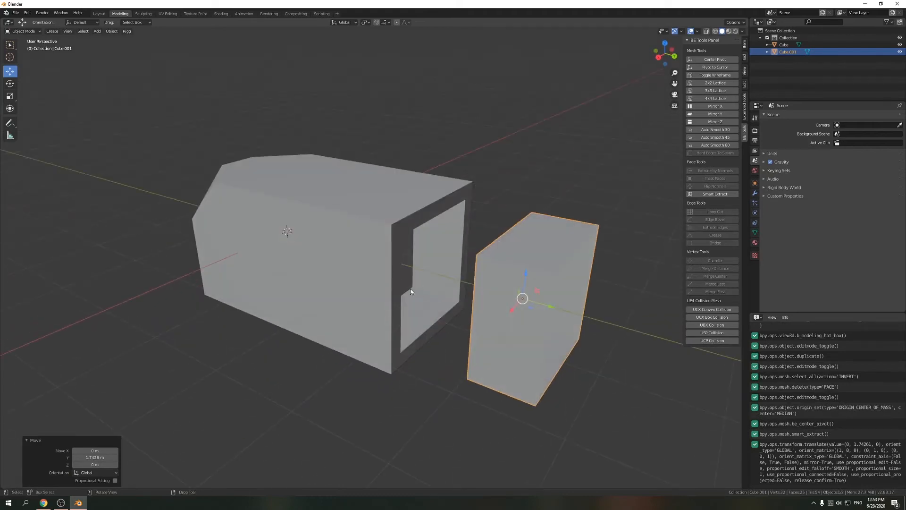
# Undo the move of the extracted recess piece and delete that piece
pyautogui.hotkey('ctrl', 'z')
pyautogui.moveTo(471, 327); pyautogui.dragTo(443, 344, button='middle')
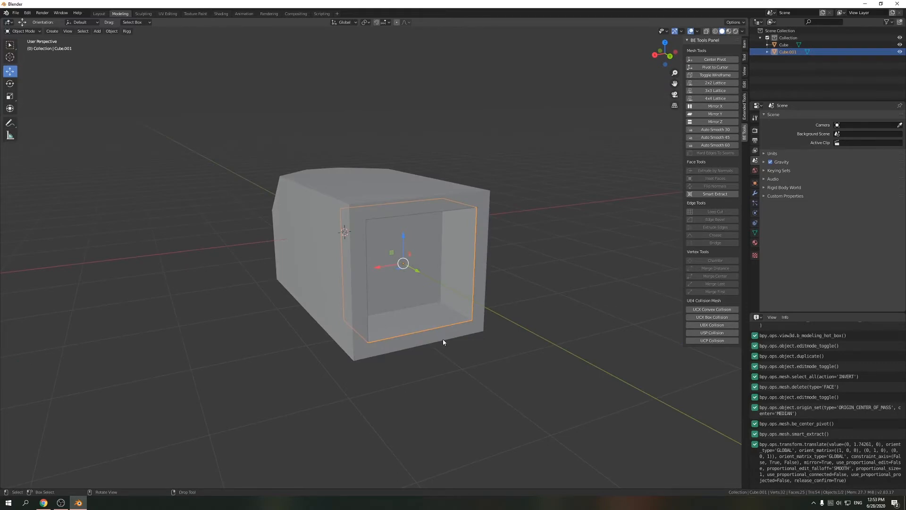
pyautogui.moveTo(443, 339); pyautogui.dragTo(348, 342, button='middle')
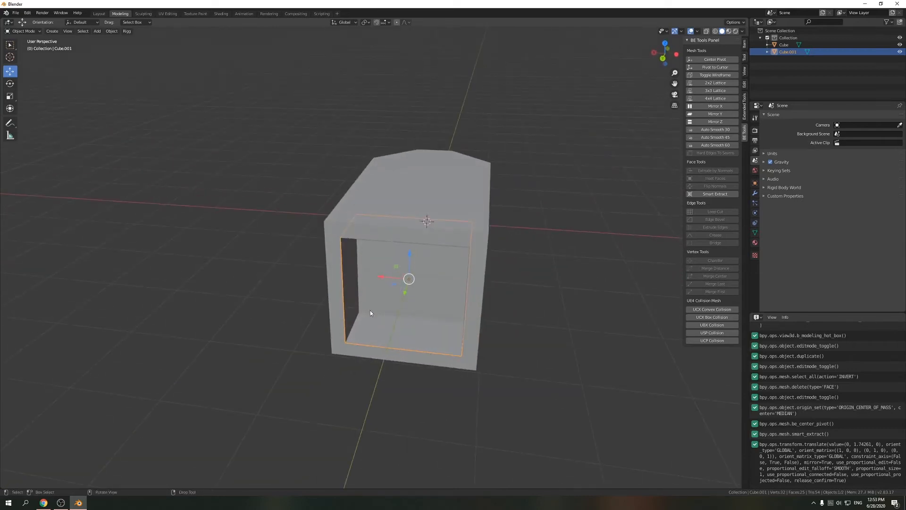
pyautogui.press('Delete')
# Select the edges around the recess's back face on the cube and bevel them by about 0.23 m
pyautogui.click(400, 291)
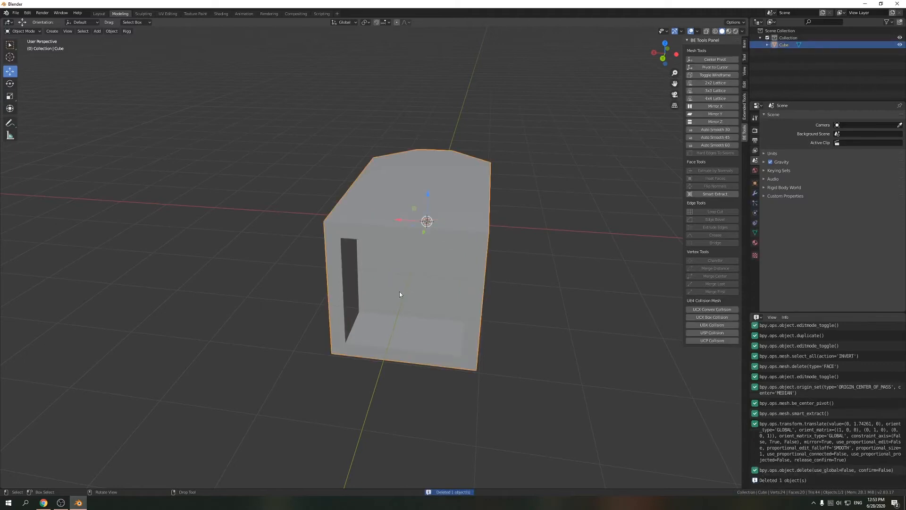
pyautogui.press('Tab')
pyautogui.moveTo(389, 325); pyautogui.dragTo(346, 341, button='middle')
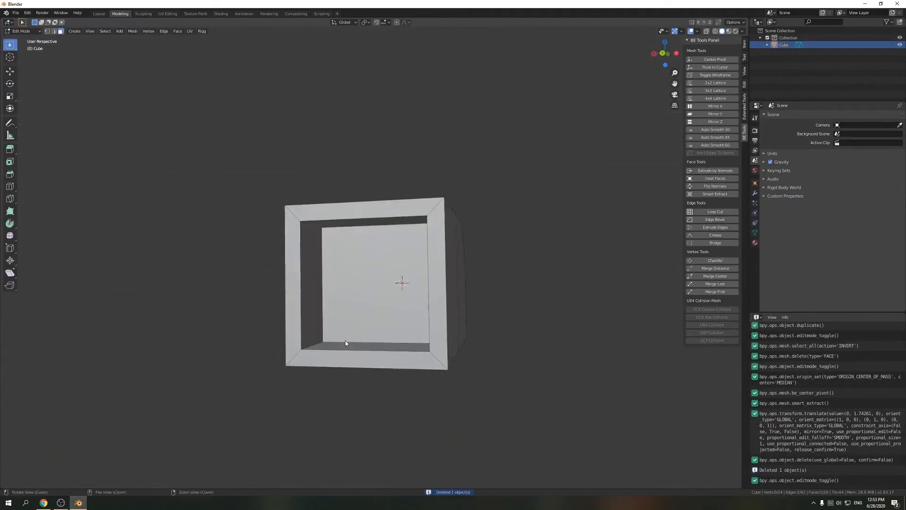
pyautogui.scroll(3, 429, 372)
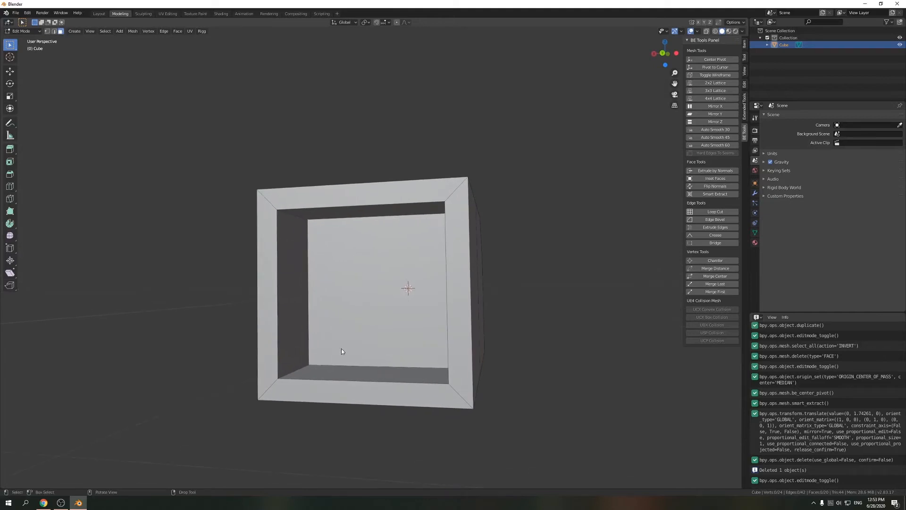
pyautogui.press('2')
pyautogui.click(308, 327)
pyautogui.keyDown('shift'); pyautogui.click(343, 367); pyautogui.keyUp('shift')
pyautogui.moveTo(338, 382); pyautogui.dragTo(377, 283, button='middle')
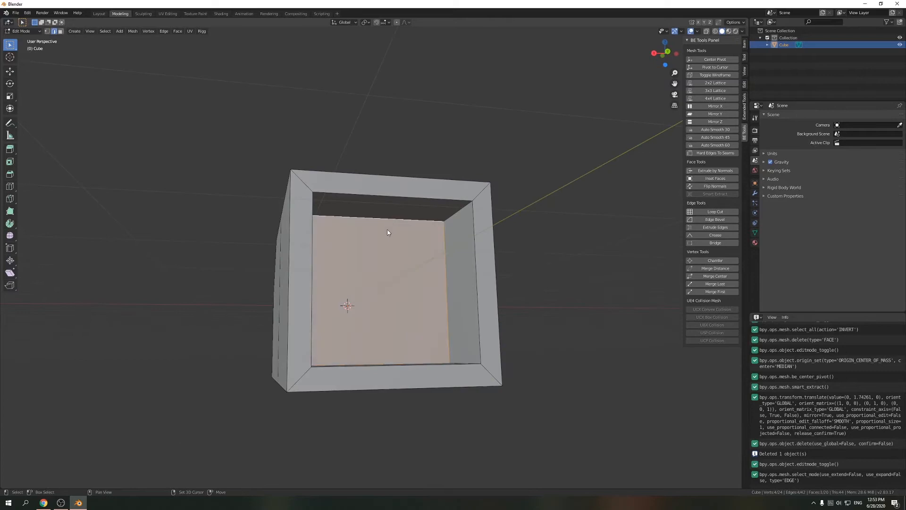
pyautogui.moveTo(389, 228); pyautogui.dragTo(389, 307, button='middle')
pyautogui.keyDown('shift'); pyautogui.moveTo(389, 308); pyautogui.dragTo(351, 281, button='right'); pyautogui.keyUp('shift')
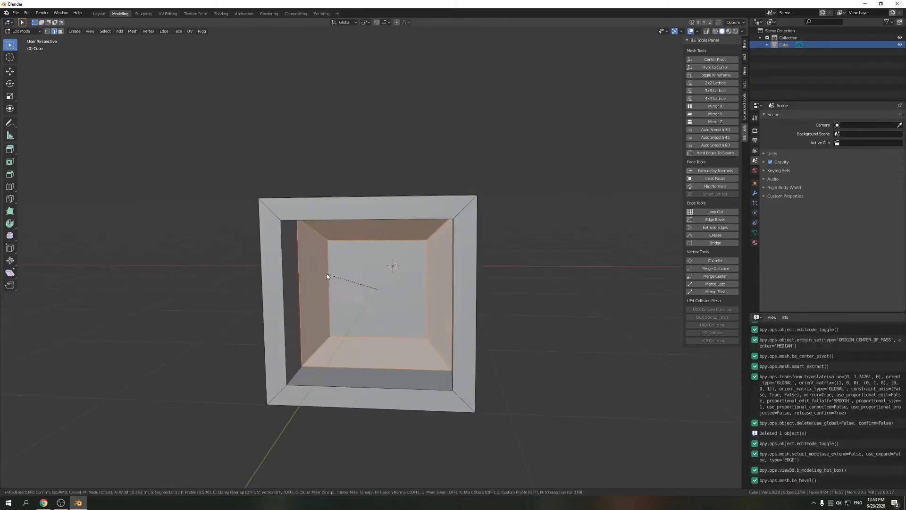
pyautogui.click(330, 274)
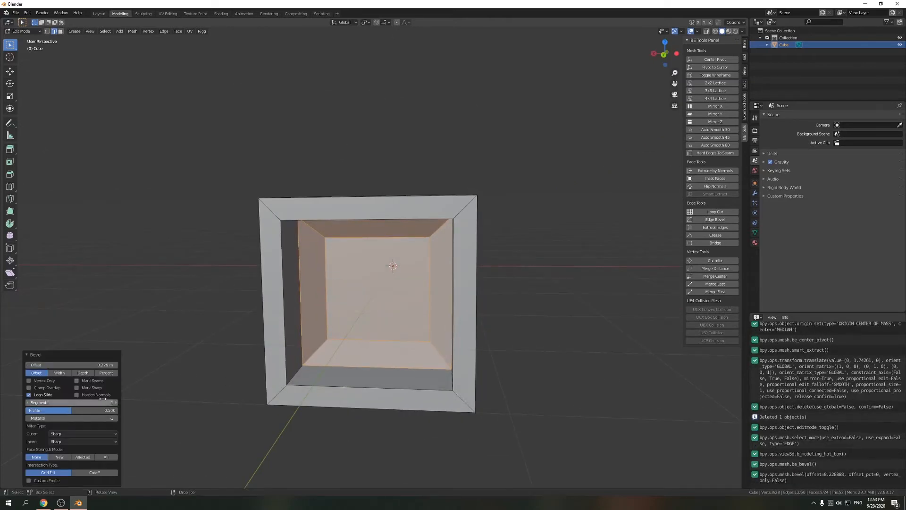
# Set the recess bevel to 4 segments and return to Object Mode
pyautogui.moveTo(102, 402); pyautogui.dragTo(116, 404)
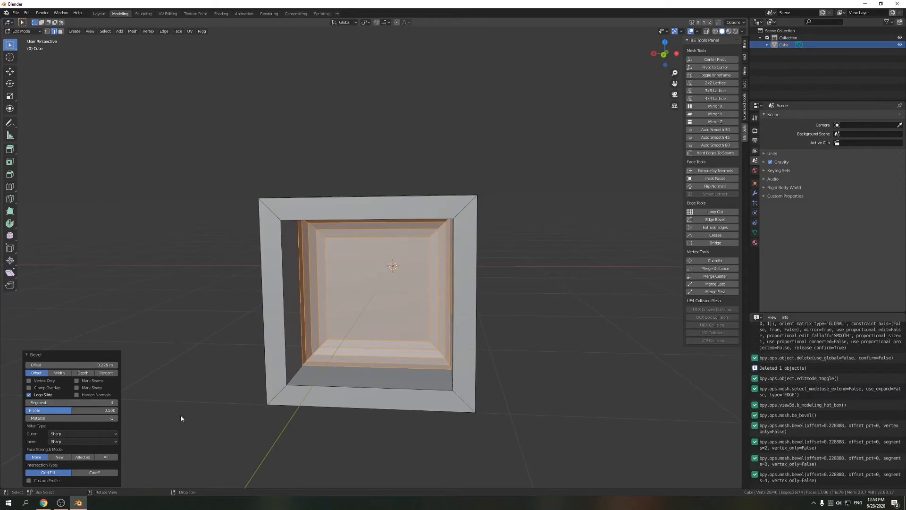
pyautogui.press('Tab')
pyautogui.moveTo(311, 428); pyautogui.dragTo(282, 426, button='middle')
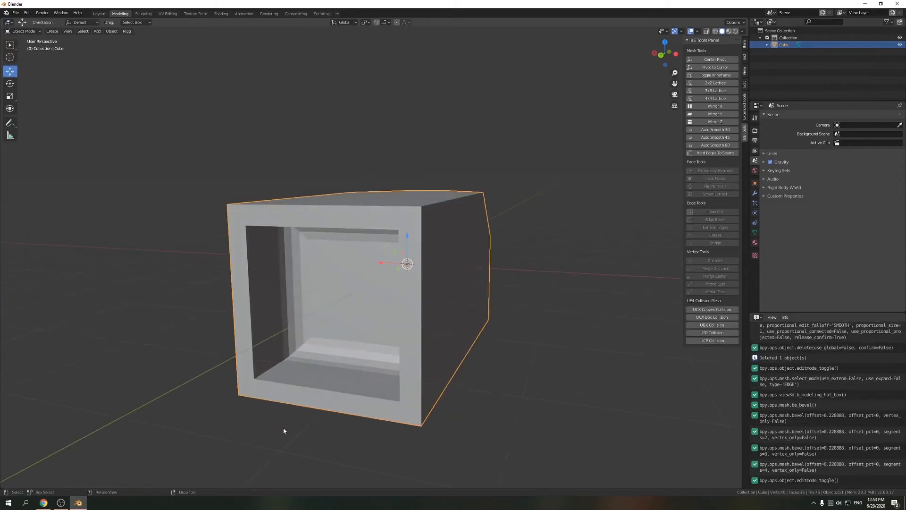
# Add the recess's inner walls to the beveled face selection, Smart Extract the faces and move the piece about 1.56 m along Y
pyautogui.press('Tab')
pyautogui.press('3')
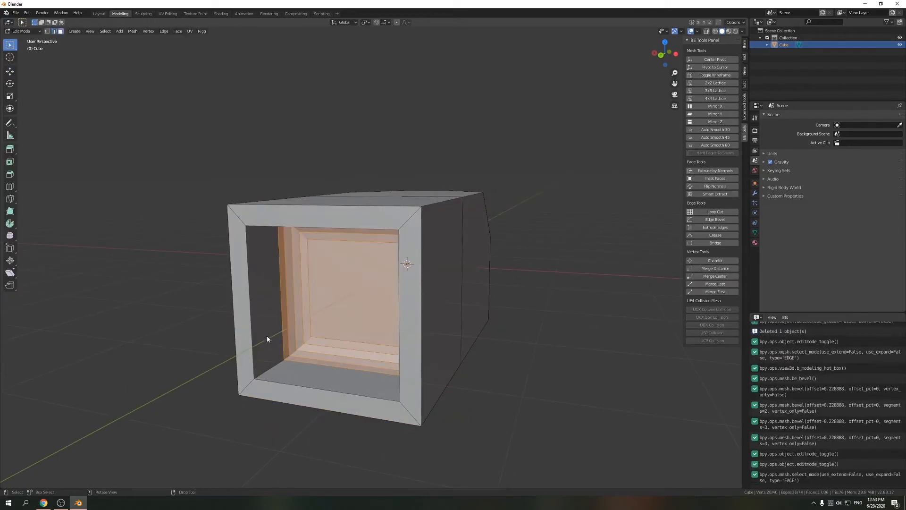
pyautogui.moveTo(269, 335); pyautogui.dragTo(367, 406, button='middle')
pyautogui.keyDown('shift'); pyautogui.click(420, 330); pyautogui.keyUp('shift')
pyautogui.moveTo(370, 354)
pyautogui.mouseDown(button='middle')
pyautogui.moveTo(337, 293)
pyautogui.moveTo(336, 344)
pyautogui.moveTo(368, 344)
pyautogui.mouseUp(button='middle')
pyautogui.keyDown('shift'); pyautogui.click(357, 217); pyautogui.keyUp('shift')
pyautogui.keyDown('shift'); pyautogui.rightClick(368, 344); pyautogui.keyUp('shift')
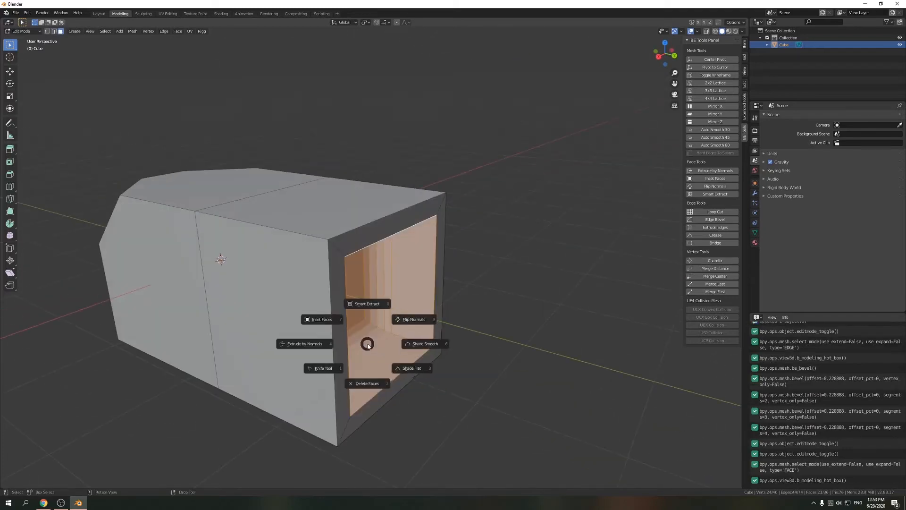
pyautogui.click(367, 306)
pyautogui.moveTo(380, 302); pyautogui.dragTo(381, 304)
pyautogui.press('y')
pyautogui.click(383, 371)
pyautogui.moveTo(383, 371); pyautogui.dragTo(364, 383, button='middle')
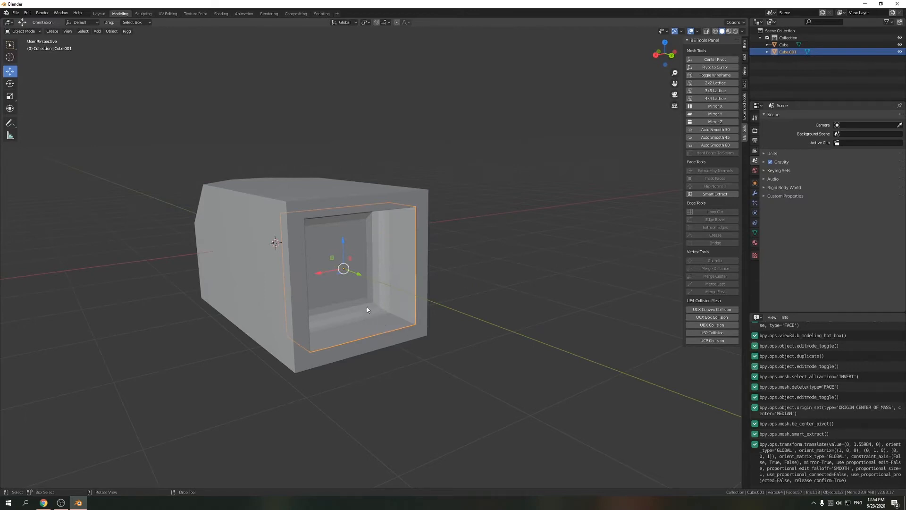
# Set the extracted piece's pivot to the 3D cursor and view the object hot box
pyautogui.moveTo(369, 302)
pyautogui.keyDown('shift'); pyautogui.mouseDown(button='right')
pyautogui.moveTo(370, 329)
pyautogui.moveTo(371, 316)
pyautogui.mouseUp(button='right'); pyautogui.keyUp('shift')
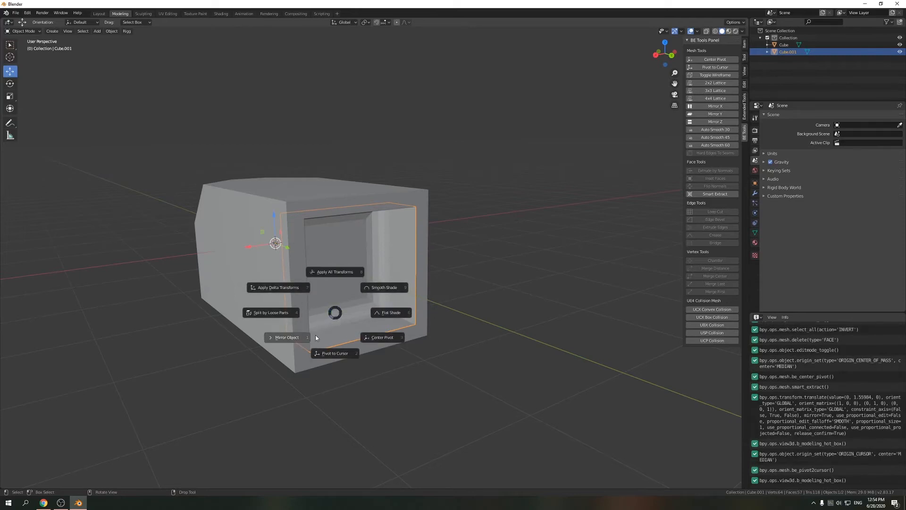
pyautogui.press('Escape')
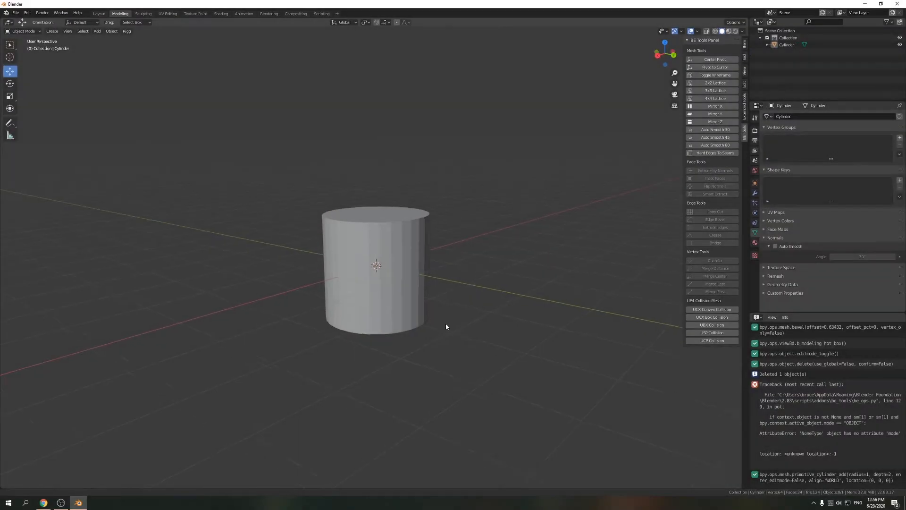
# Select the cylinder and use Toggle Wireframe to switch the wireframe display on, off and on again
pyautogui.moveTo(446, 324); pyautogui.dragTo(394, 313, button='middle')
pyautogui.click(394, 312)
pyautogui.scroll(2, 393, 319)
pyautogui.scroll(2, 399, 337)
pyautogui.scroll(-5, 425, 350)
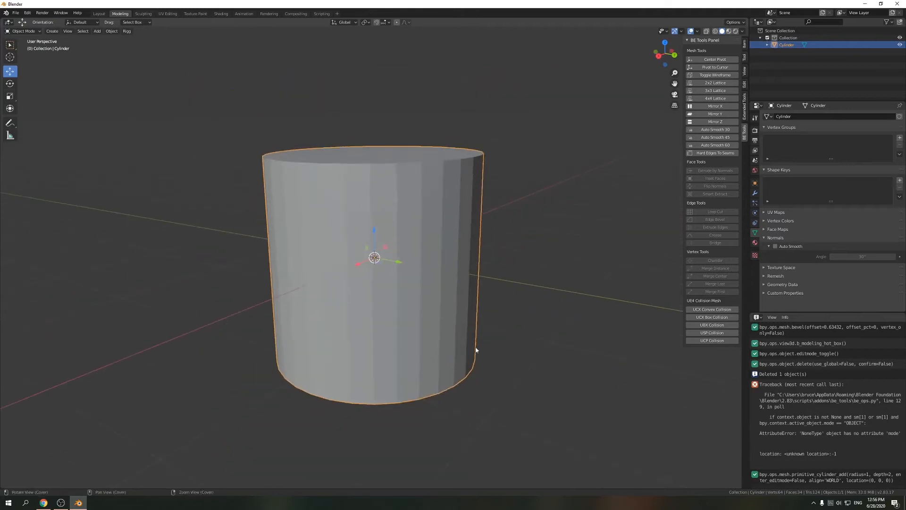
pyautogui.scroll(-1, 372, 297)
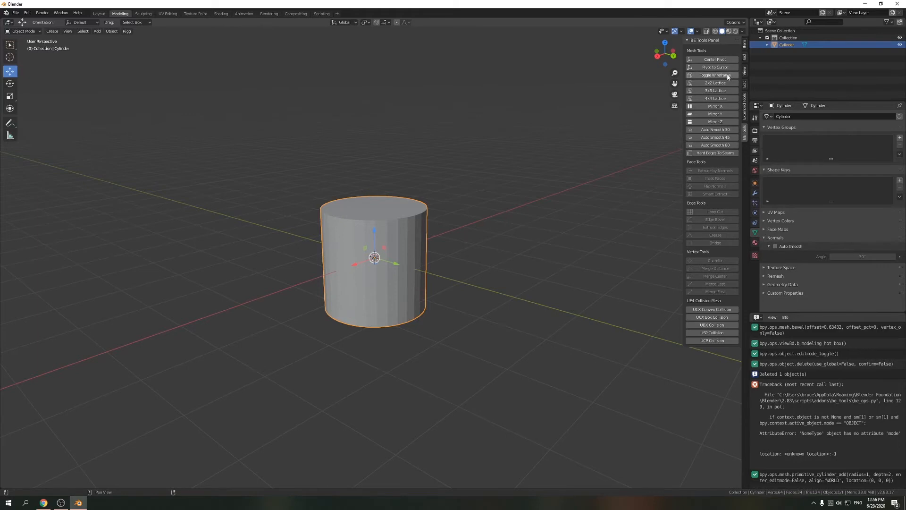
pyautogui.click(703, 76)
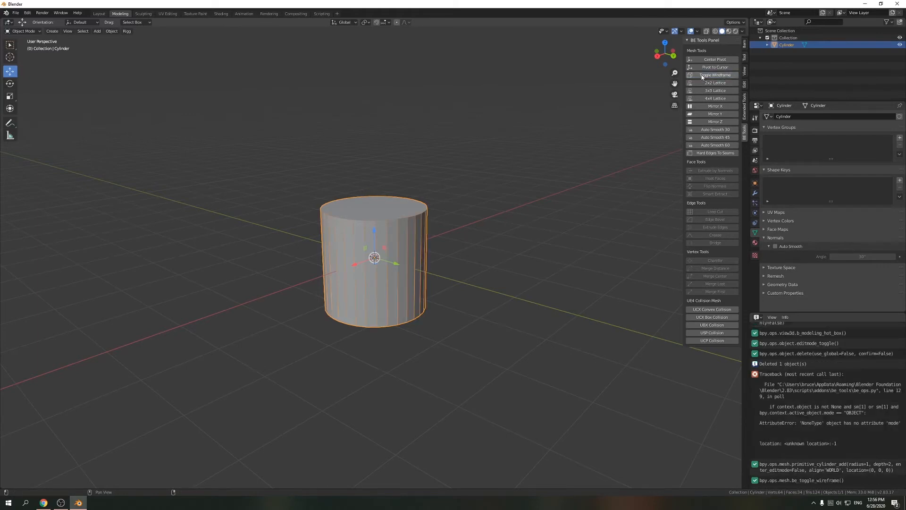
pyautogui.click(542, 225)
pyautogui.click(715, 75)
pyautogui.click(716, 75)
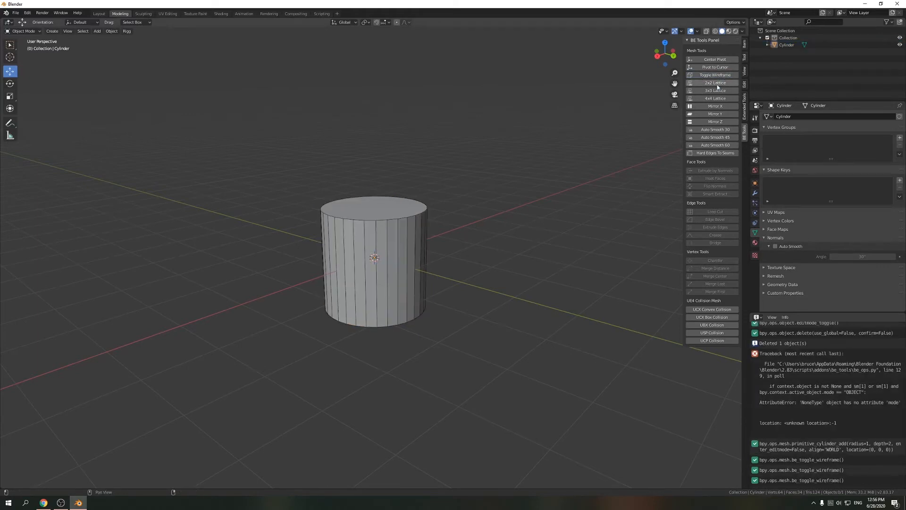
# Select the cylinder and try the BE Tools lattice presets on it, starting with 2x2, undoing each lattice
pyautogui.click(425, 237)
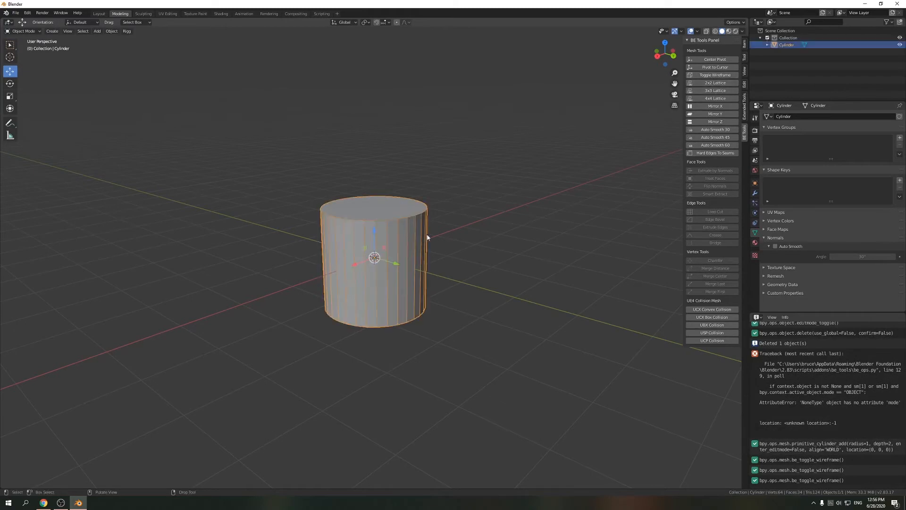
pyautogui.moveTo(384, 259); pyautogui.dragTo(312, 253, button='middle')
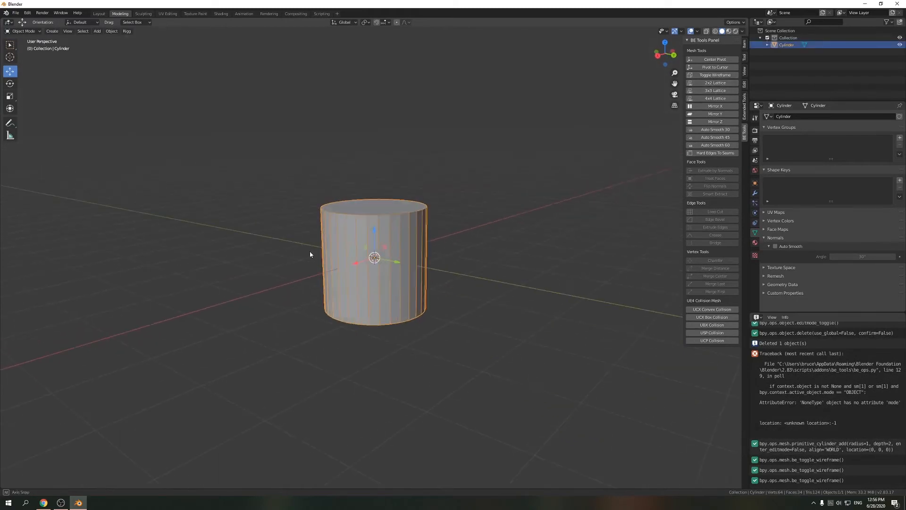
pyautogui.click(717, 91)
pyautogui.click(716, 91)
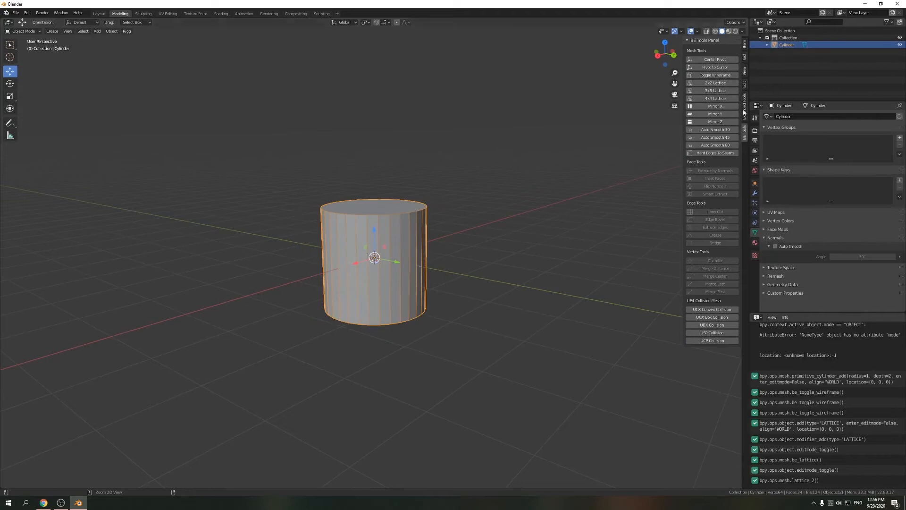
pyautogui.click(713, 99)
pyautogui.hotkey('ctrl', 'z')
# Move the cylinder away from the origin to about X -2.26 m, Y 4.55 m and Z 2.58 m
pyautogui.moveTo(502, 259); pyautogui.dragTo(344, 255, button='middle')
pyautogui.moveTo(333, 251); pyautogui.dragTo(518, 111)
pyautogui.keyDown('shift'); pyautogui.moveTo(553, 225); pyautogui.dragTo(417, 308, button='middle'); pyautogui.keyUp('shift')
pyautogui.moveTo(417, 309); pyautogui.dragTo(745, 147, button='middle')
# Try a 4x4 lattice on the moved cylinder and undo it
pyautogui.click(722, 99)
pyautogui.moveTo(512, 257)
pyautogui.mouseDown(button='middle')
pyautogui.moveTo(456, 271)
pyautogui.moveTo(515, 249)
pyautogui.mouseUp(button='middle')
pyautogui.hotkey('ctrl', 'z')
pyautogui.keyDown('alt'); pyautogui.moveTo(302, 238); pyautogui.dragTo(305, 263); pyautogui.keyUp('alt')
pyautogui.scroll(2, 305, 265)
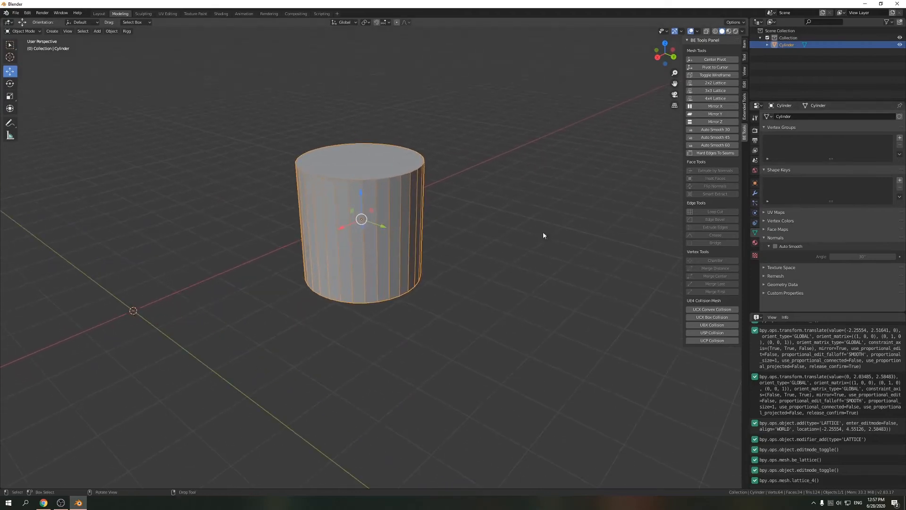
# Delete the cylinder and add a 2 m cube at the world origin
pyautogui.moveTo(340, 270); pyautogui.dragTo(340, 282, button='right')
pyautogui.press('Delete')
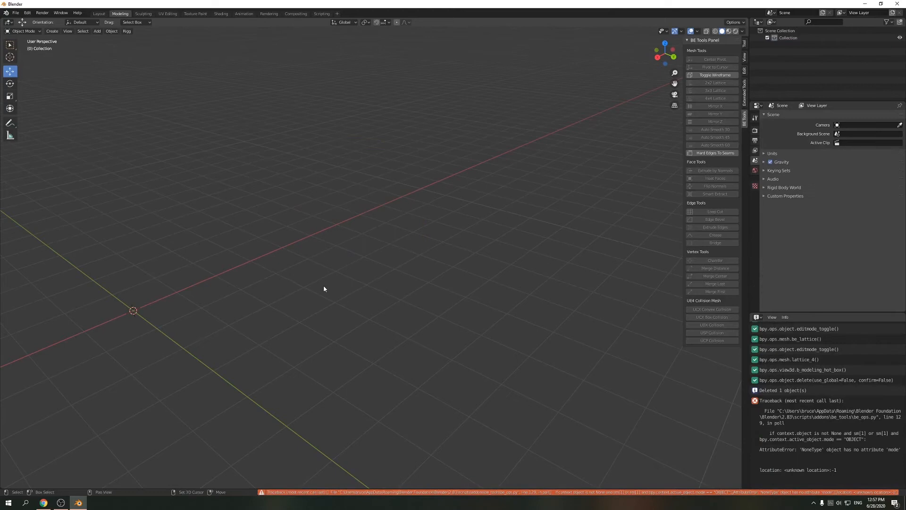
pyautogui.hotkey('shift', 'a')
pyautogui.moveTo(324, 287)
pyautogui.click(360, 293)
pyautogui.keyDown('shift'); pyautogui.moveTo(267, 336); pyautogui.dragTo(535, 265, button='middle'); pyautogui.keyUp('shift')
pyautogui.moveTo(382, 302); pyautogui.dragTo(391, 286, button='middle')
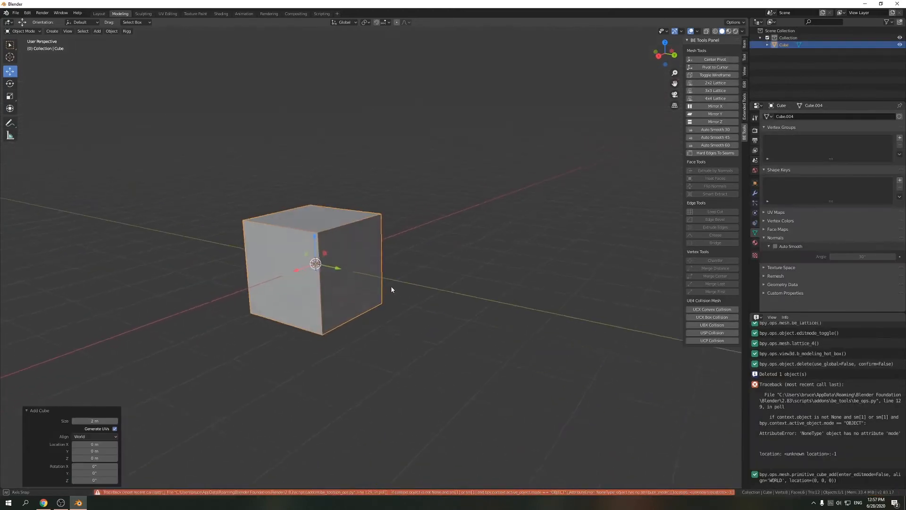
# Add a Subdivision Surface modifier to the cube with viewport level 3 and apply it
pyautogui.click(755, 194)
pyautogui.click(779, 117)
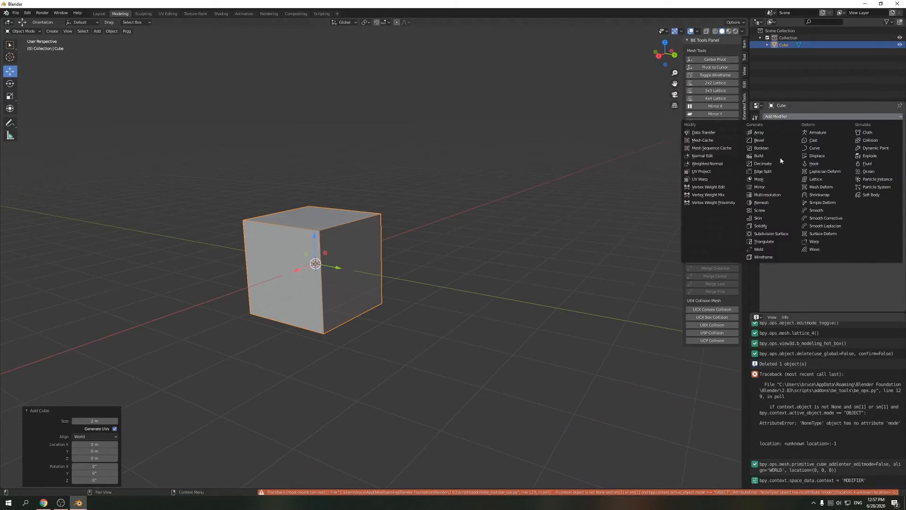
pyautogui.click(778, 234)
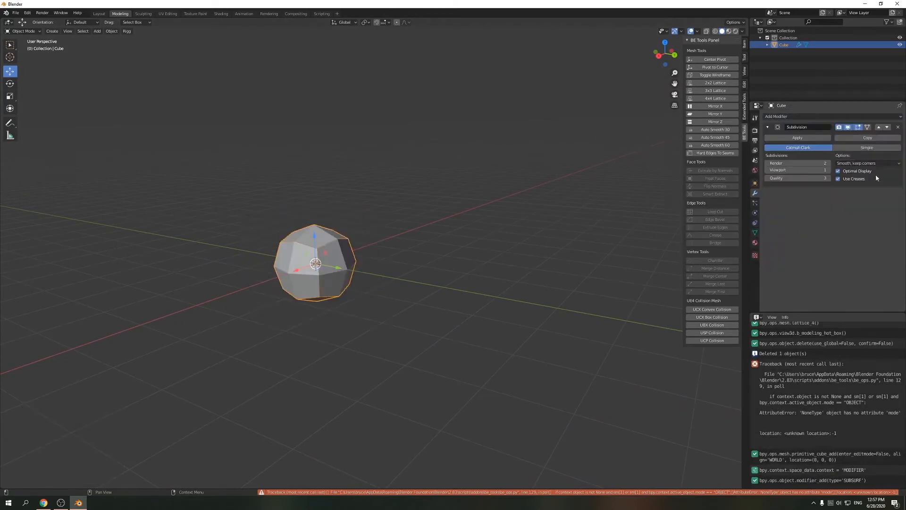
pyautogui.click(827, 170)
pyautogui.click(827, 169)
pyautogui.moveTo(496, 308); pyautogui.dragTo(510, 286, button='middle')
pyautogui.click(797, 138)
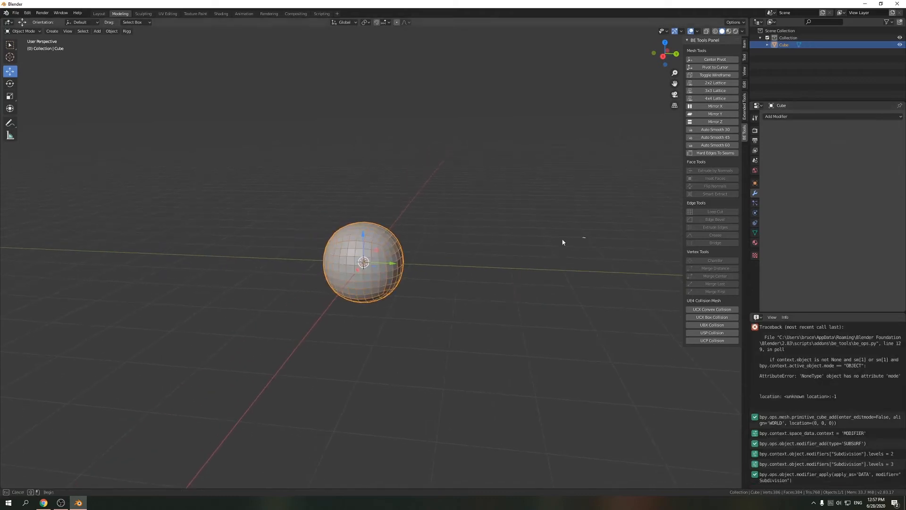
# Fit a BE Tools 3x3 lattice around the subdivided cube
pyautogui.click(432, 277)
pyautogui.press('a')
pyautogui.click(699, 91)
pyautogui.moveTo(453, 247)
pyautogui.mouseDown(button='middle')
pyautogui.moveTo(447, 234)
pyautogui.moveTo(485, 246)
pyautogui.moveTo(472, 194)
pyautogui.moveTo(500, 175)
pyautogui.mouseUp(button='middle')
# Edit the lattice and move its upper corner points on the positive Y side about 0.96 m in Y and 0.13 m in Z
pyautogui.press('Tab')
pyautogui.moveTo(500, 176); pyautogui.dragTo(409, 263)
pyautogui.hotkey('shift', 'space')
pyautogui.press('g')
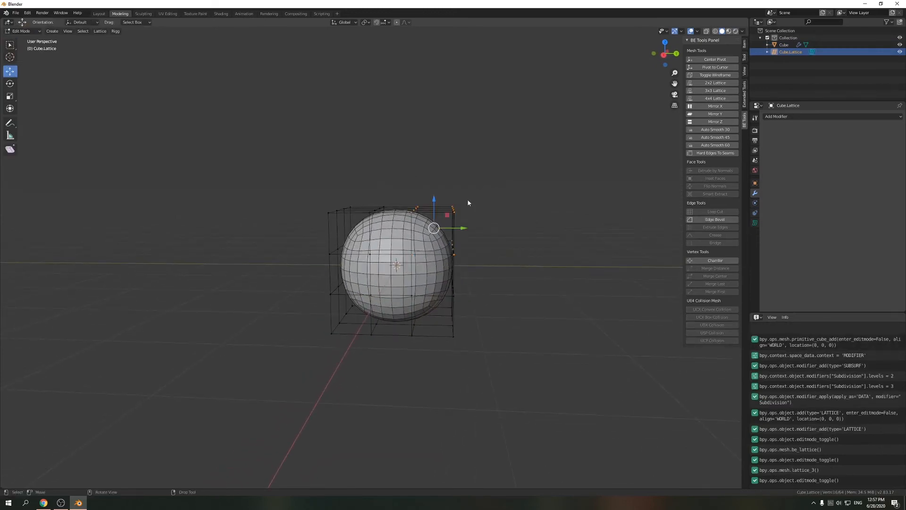
pyautogui.moveTo(446, 217); pyautogui.dragTo(589, 273)
# Move the upper lattice points on the negative X side about -0.70 m in X and 0.42 m in Z, and leave lattice editing
pyautogui.moveTo(589, 274); pyautogui.dragTo(523, 184, button='middle')
pyautogui.moveTo(519, 181); pyautogui.dragTo(429, 262)
pyautogui.moveTo(448, 216); pyautogui.dragTo(487, 184)
pyautogui.moveTo(570, 256); pyautogui.dragTo(584, 267, button='middle')
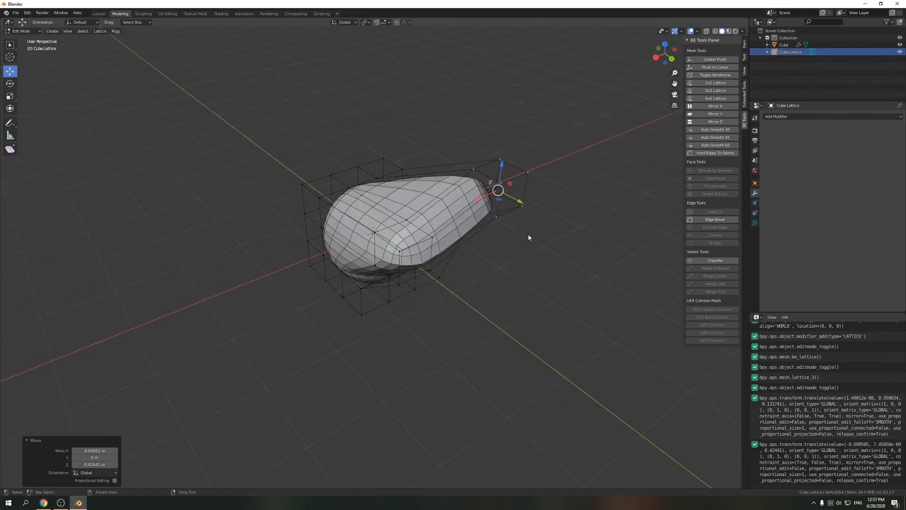
pyautogui.press('Tab')
pyautogui.moveTo(506, 255); pyautogui.dragTo(530, 332, button='middle')
# Apply the Lattice modifier on the deformed cube and delete the leftover lattice object
pyautogui.click(549, 183)
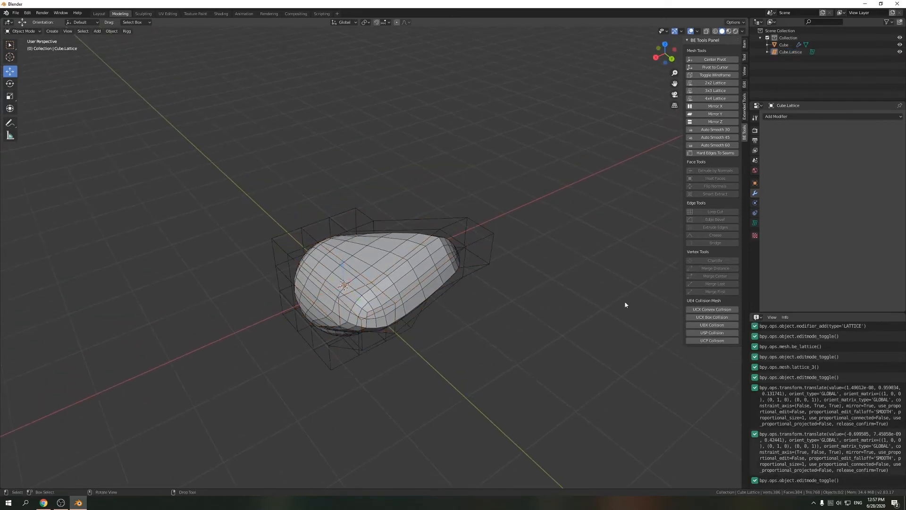
pyautogui.click(785, 46)
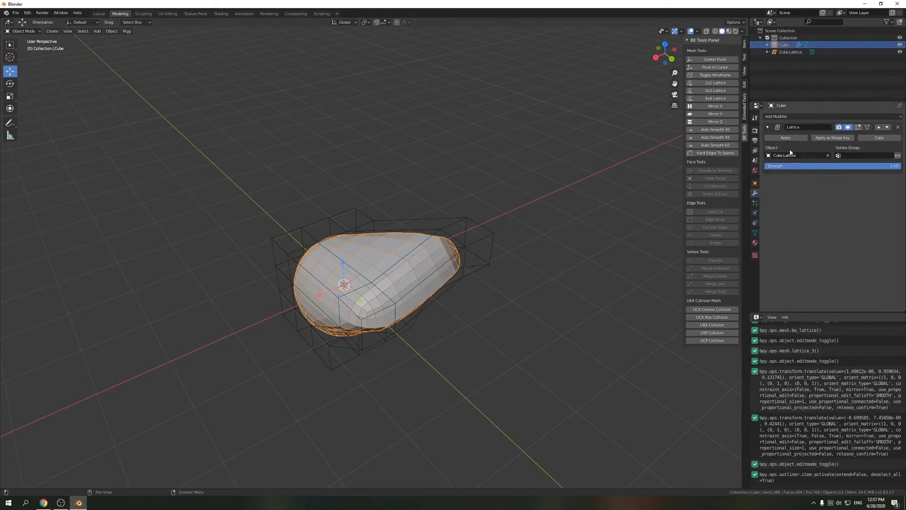
pyautogui.click(786, 138)
pyautogui.click(788, 51)
pyautogui.press('Delete')
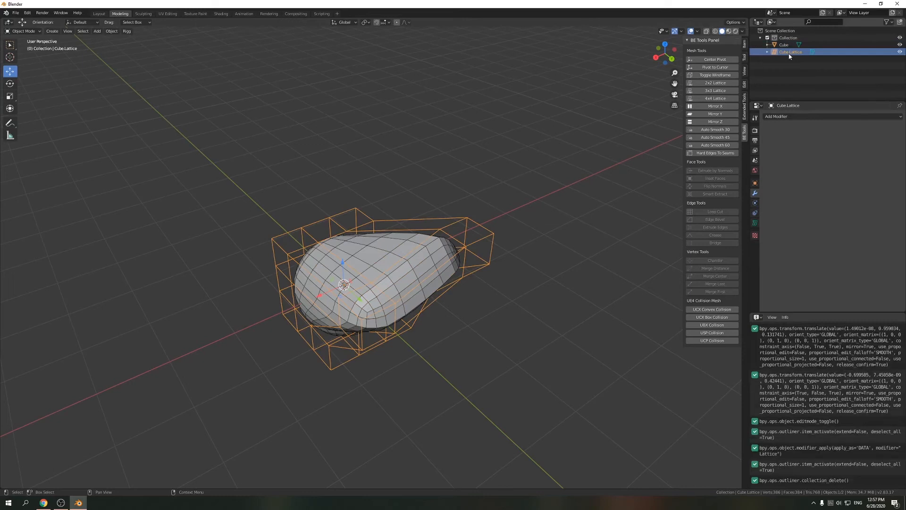
pyautogui.click(832, 76)
pyautogui.click(789, 53)
pyautogui.rightClick(788, 53)
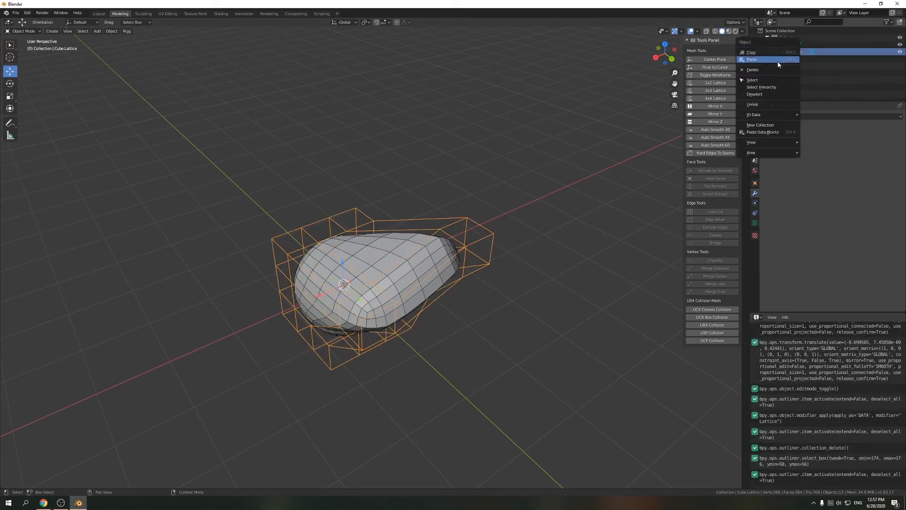
pyautogui.click(753, 69)
# Extrude the new cube's top face along its normal by about 0.55 m with the hot box
pyautogui.moveTo(429, 327); pyautogui.dragTo(440, 312, button='middle')
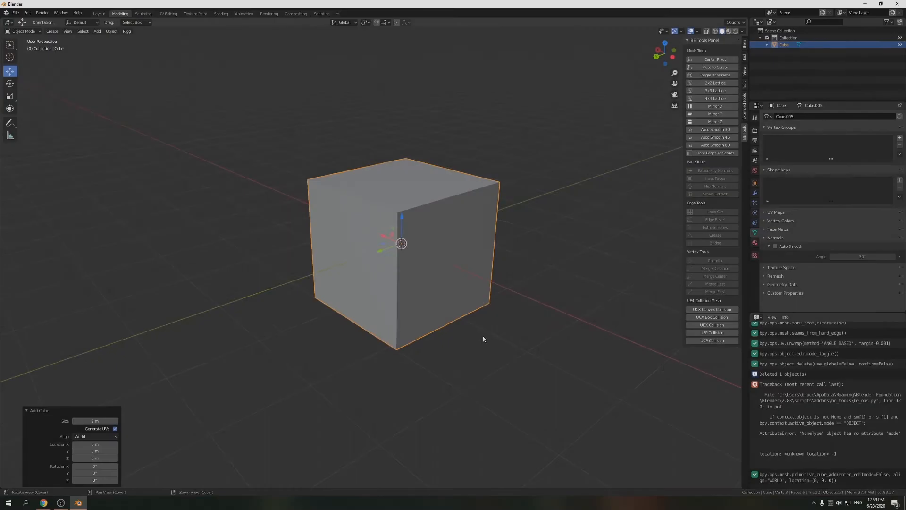
pyautogui.scroll(2, 482, 336)
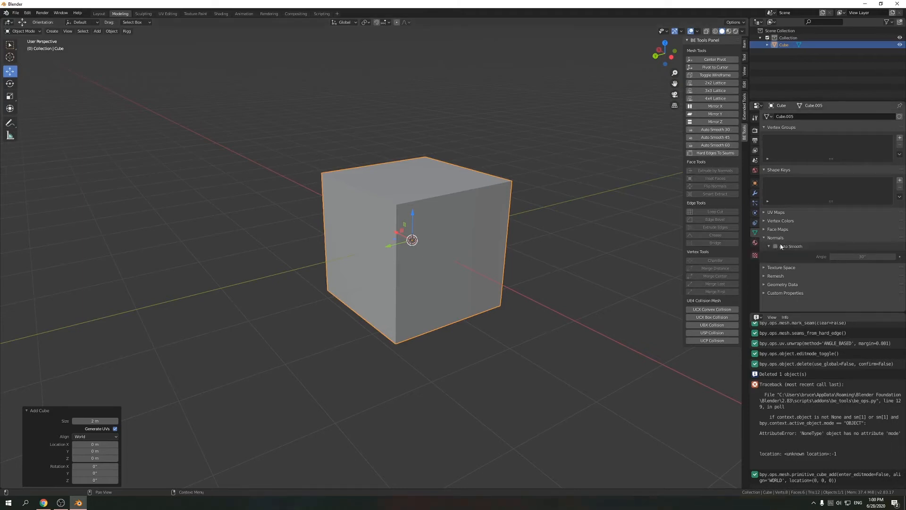
pyautogui.keyDown('shift'); pyautogui.moveTo(498, 254); pyautogui.dragTo(446, 292, button='middle'); pyautogui.keyUp('shift')
pyautogui.press('Tab')
pyautogui.hotkey('alt', 'a')
pyautogui.moveTo(429, 289); pyautogui.dragTo(419, 287, button='middle')
pyautogui.press('3')
pyautogui.click(398, 218)
pyautogui.keyDown('shift'); pyautogui.rightClick(405, 242); pyautogui.keyUp('shift')
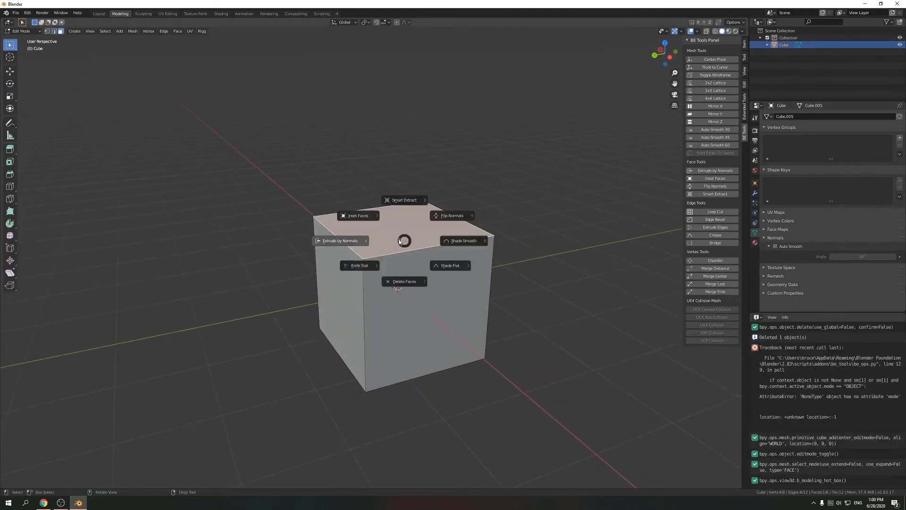
pyautogui.click(350, 240)
pyautogui.click(343, 222)
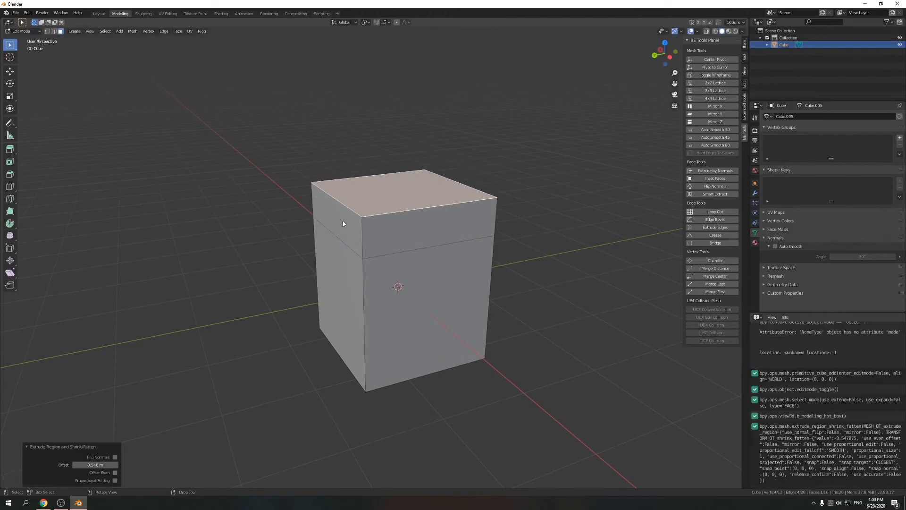
# Inset the top face by about 0.34 m and raise the inset face about 0.32 m
pyautogui.keyDown('shift'); pyautogui.rightClick(344, 221); pyautogui.keyUp('shift')
pyautogui.click(293, 201)
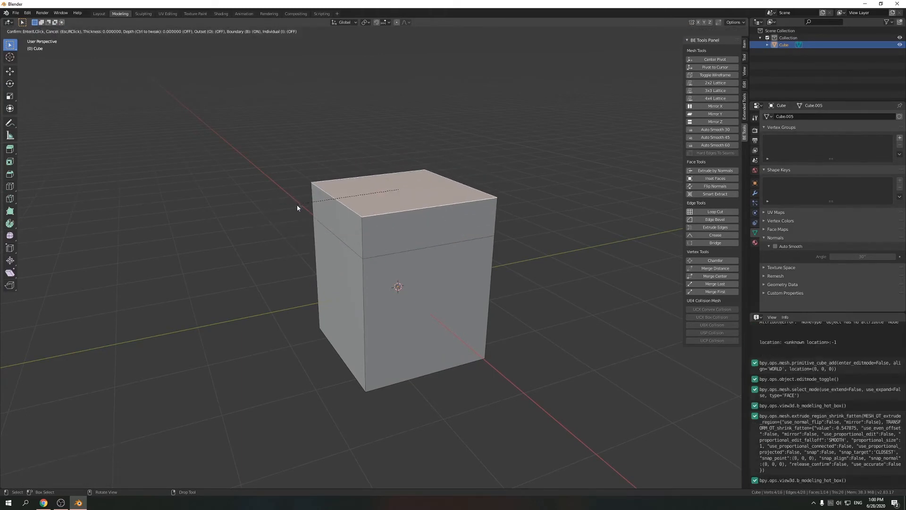
pyautogui.click(324, 208)
pyautogui.press('w')
pyautogui.moveTo(399, 162); pyautogui.dragTo(399, 141)
# Bevel the four bottom edges of the block with an offset of about 0.30 m and 5 segments
pyautogui.keyDown('alt'); pyautogui.moveTo(471, 257); pyautogui.dragTo(479, 220); pyautogui.keyUp('alt')
pyautogui.press('2')
pyautogui.click(379, 333)
pyautogui.keyDown('shift'); pyautogui.click(438, 346); pyautogui.keyUp('shift')
pyautogui.keyDown('shift'); pyautogui.click(413, 387); pyautogui.keyUp('shift')
pyautogui.keyDown('shift'); pyautogui.click(460, 381); pyautogui.keyUp('shift')
pyautogui.rightClick(472, 350)
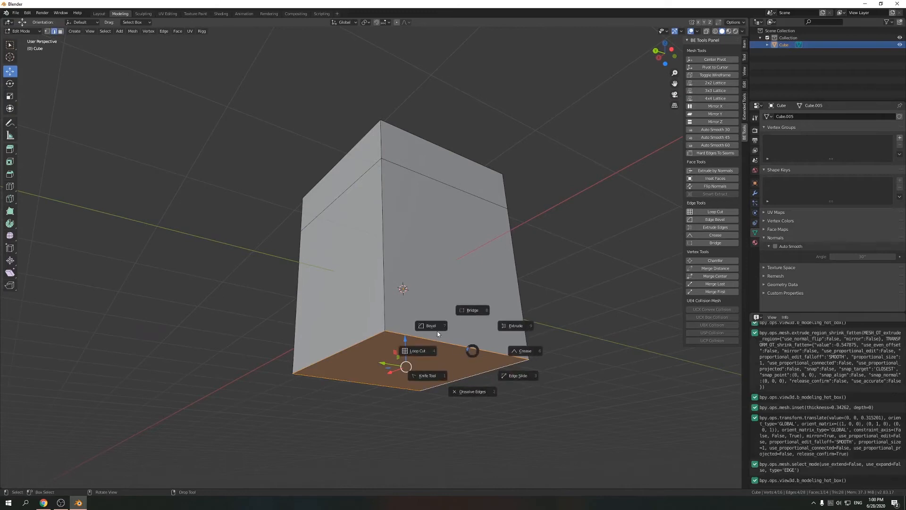
pyautogui.click(438, 331)
pyautogui.click(404, 297)
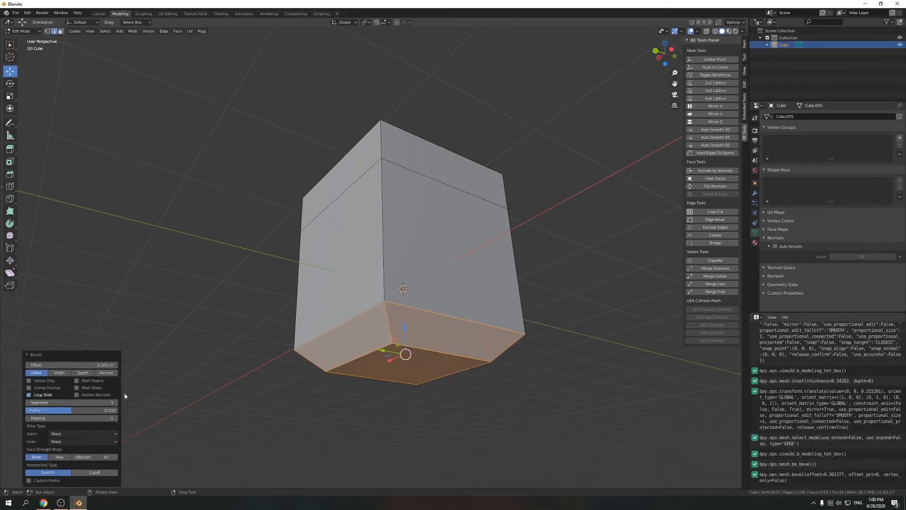
pyautogui.keyDown('ctrl'); pyautogui.scroll(4, 95, 402); pyautogui.keyUp('ctrl')
pyautogui.moveTo(297, 386); pyautogui.dragTo(258, 407, button='middle')
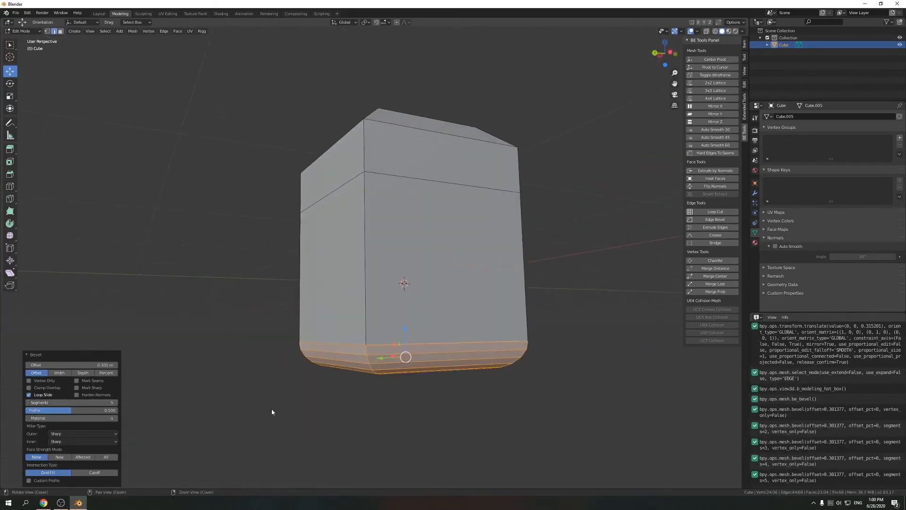
pyautogui.click(376, 414)
pyautogui.keyDown('alt'); pyautogui.moveTo(377, 414); pyautogui.dragTo(391, 438); pyautogui.keyUp('alt')
# Return to object mode and apply Auto Smooth 30 to the beveled block
pyautogui.press('Tab')
pyautogui.keyDown('alt'); pyautogui.moveTo(506, 375); pyautogui.dragTo(334, 338); pyautogui.keyUp('alt')
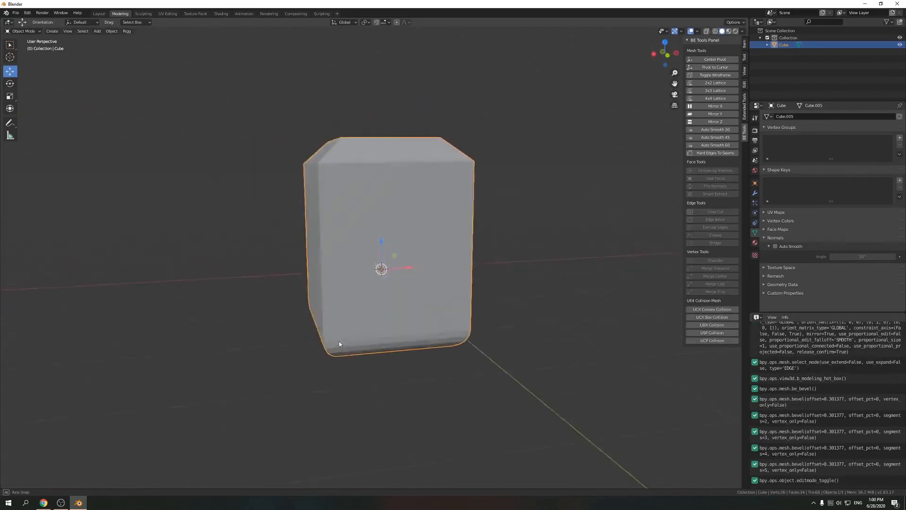
pyautogui.moveTo(334, 338); pyautogui.dragTo(377, 286, button='middle')
pyautogui.keyDown('shift'); pyautogui.rightClick(377, 286); pyautogui.keyUp('shift')
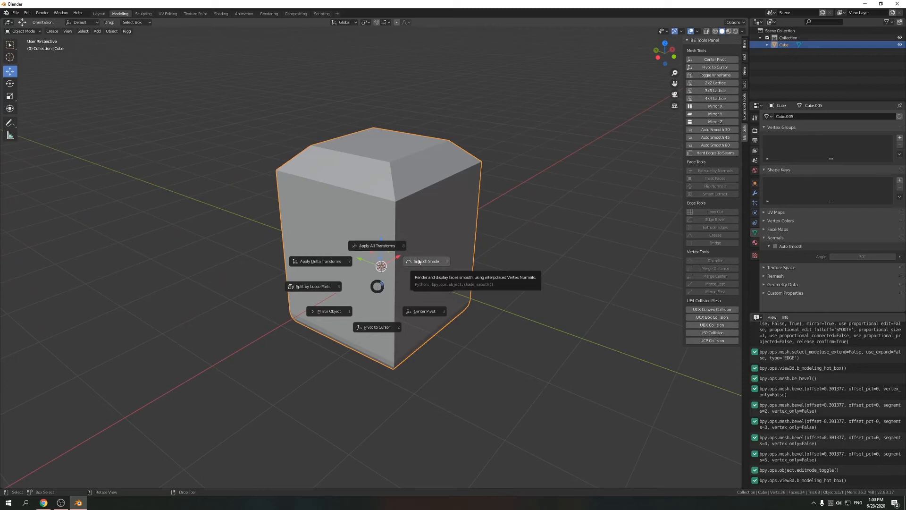
pyautogui.click(421, 262)
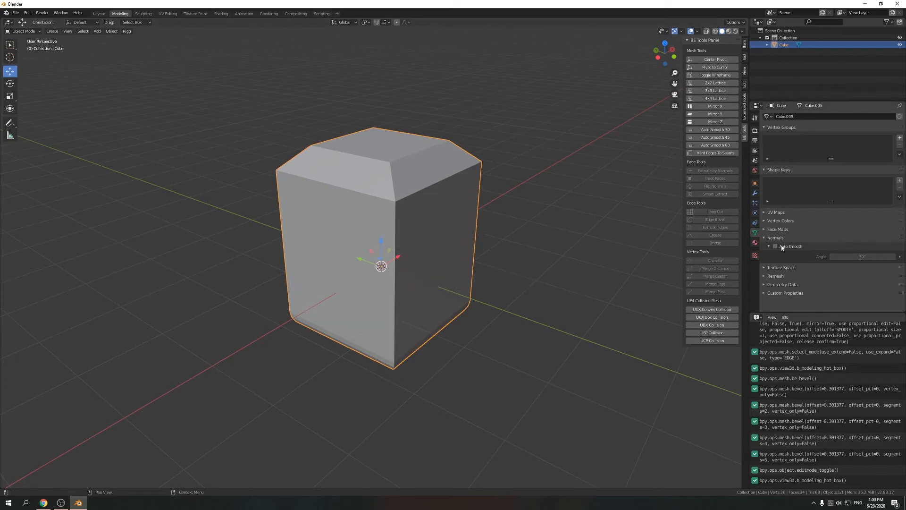
pyautogui.click(715, 129)
pyautogui.moveTo(547, 331)
pyautogui.mouseDown(button='middle')
pyautogui.moveTo(456, 316)
pyautogui.moveTo(457, 287)
pyautogui.moveTo(436, 280)
pyautogui.moveTo(395, 297)
pyautogui.mouseUp(button='middle')
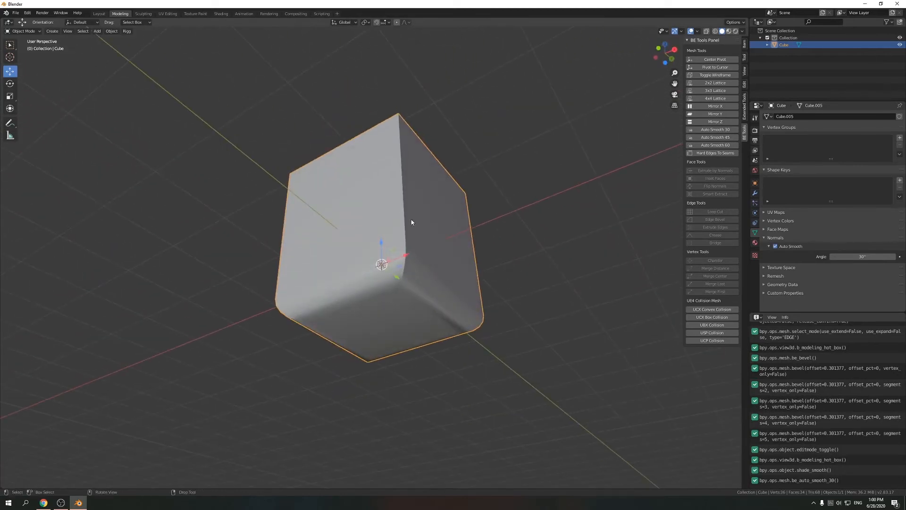
pyautogui.moveTo(381, 261); pyautogui.dragTo(411, 258, button='middle')
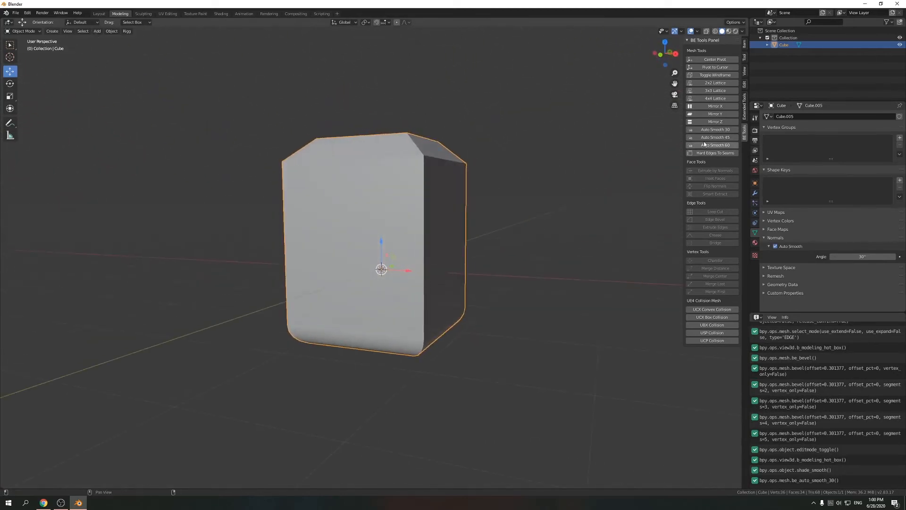
# Try Auto Smooth 45 and 60 on the block, and set it back to Auto Smooth 30
pyautogui.click(715, 137)
pyautogui.moveTo(619, 264); pyautogui.dragTo(644, 288, button='middle')
pyautogui.click(715, 145)
pyautogui.moveTo(416, 302); pyautogui.dragTo(373, 321, button='middle')
pyautogui.click(715, 130)
pyautogui.moveTo(543, 292); pyautogui.dragTo(550, 258, button='middle')
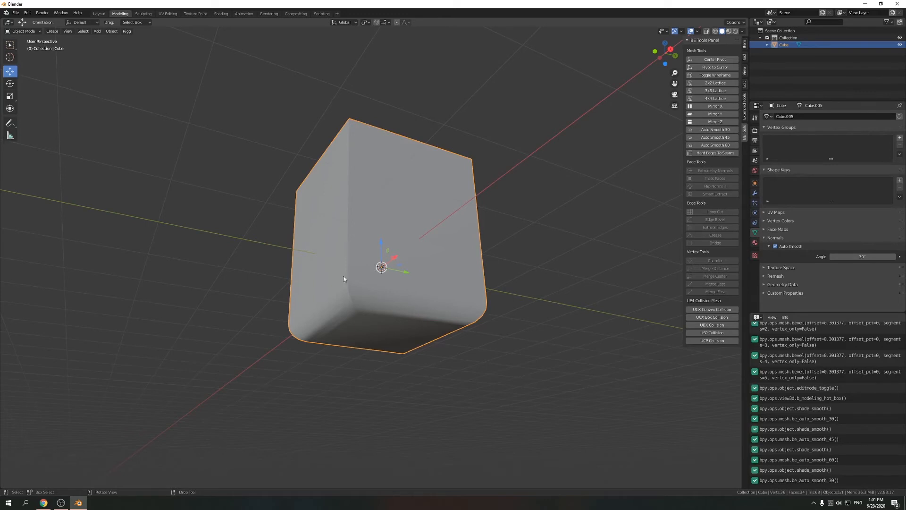
# Mark the block's hard edges as UV seams with Hard Edges To Seams and inspect them all around
pyautogui.click(715, 152)
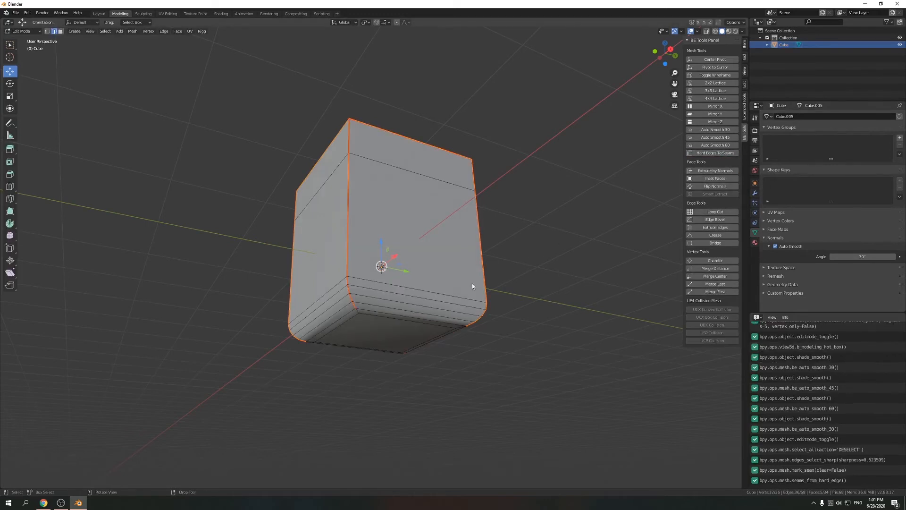
pyautogui.moveTo(540, 338); pyautogui.dragTo(421, 301, button='middle')
pyautogui.moveTo(542, 271); pyautogui.dragTo(439, 235, button='middle')
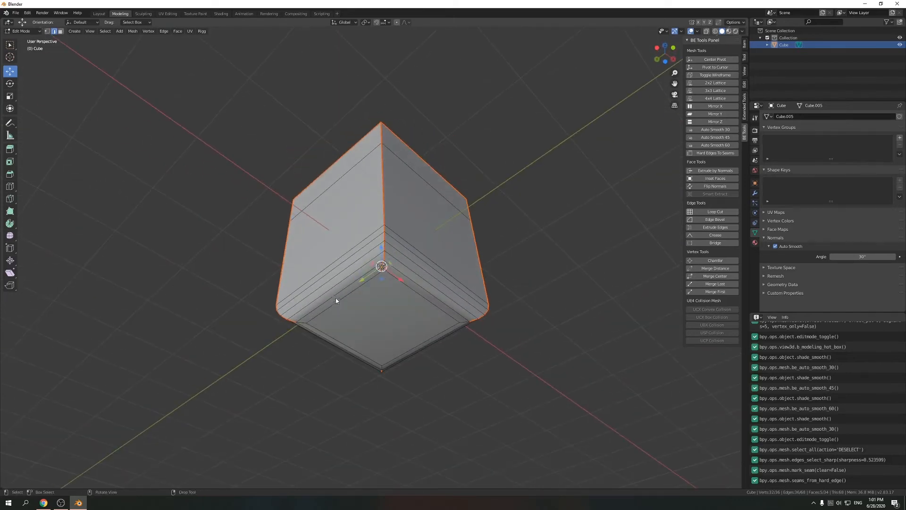
pyautogui.moveTo(378, 334); pyautogui.dragTo(393, 306, button='middle')
pyautogui.moveTo(414, 183); pyautogui.dragTo(500, 315, button='middle')
pyautogui.press('Tab')
pyautogui.hotkey('alt', 'Tab')
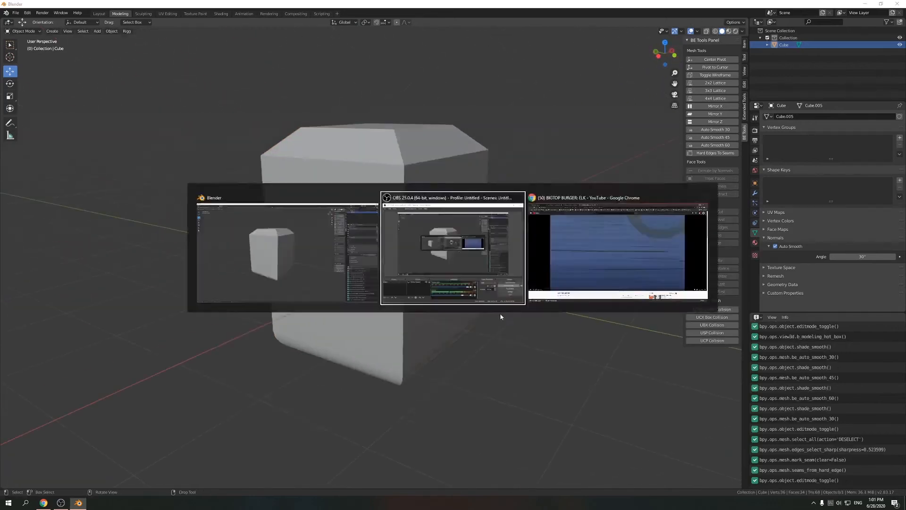
pyautogui.click(540, 140)
pyautogui.click(409, 221)
pyautogui.press('Tab')
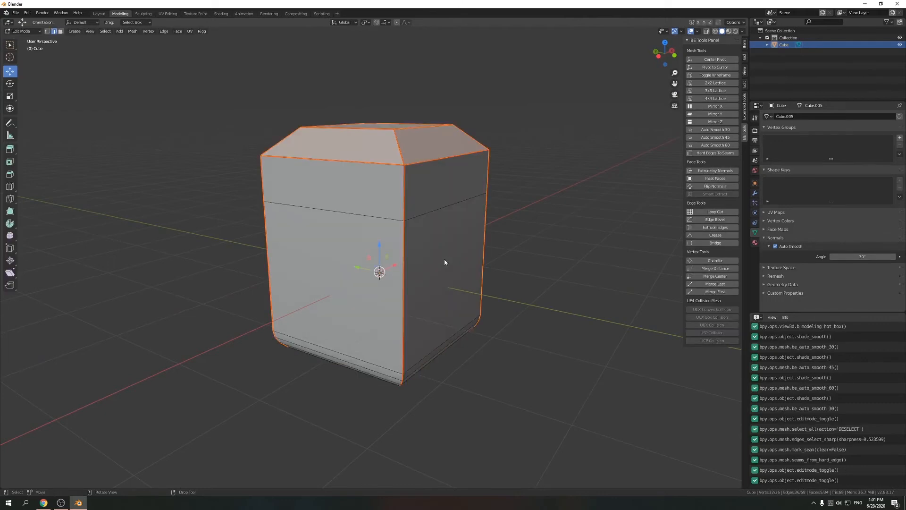
# Select all faces of the block and unwrap them with the Angle Based method
pyautogui.press('3')
pyautogui.scroll(-3, 405, 257)
pyautogui.moveTo(289, 107); pyautogui.dragTo(496, 423)
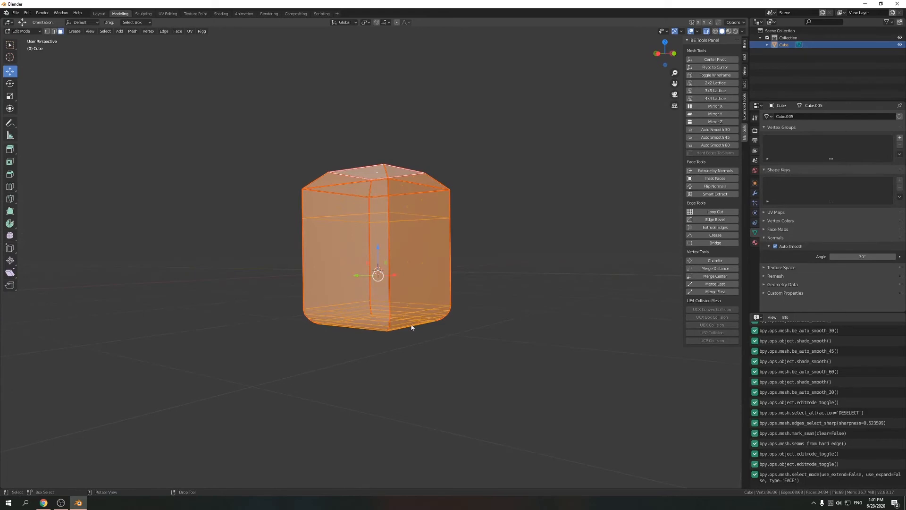
pyautogui.press('u')
pyautogui.click(376, 239)
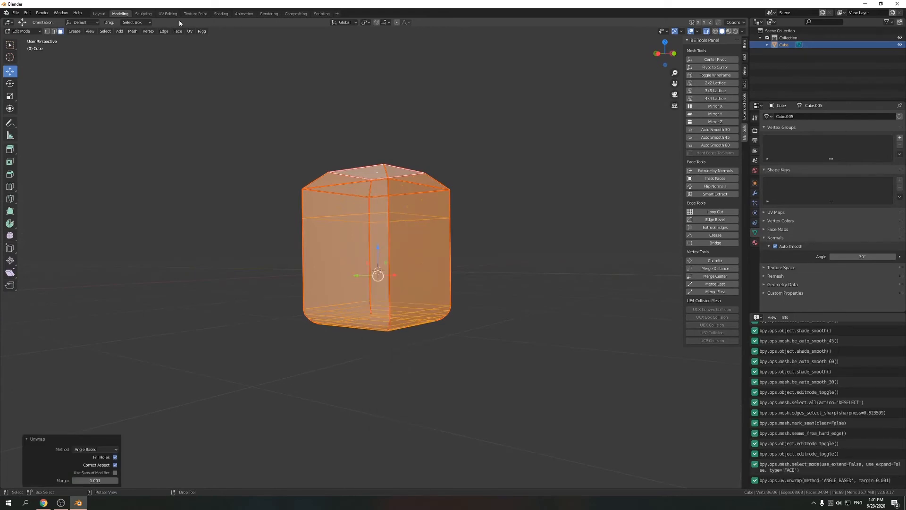
# Examine the unwrapped UV islands and the seams on the block in the UV Editing workspace
pyautogui.click(167, 14)
pyautogui.scroll(6, 168, 283)
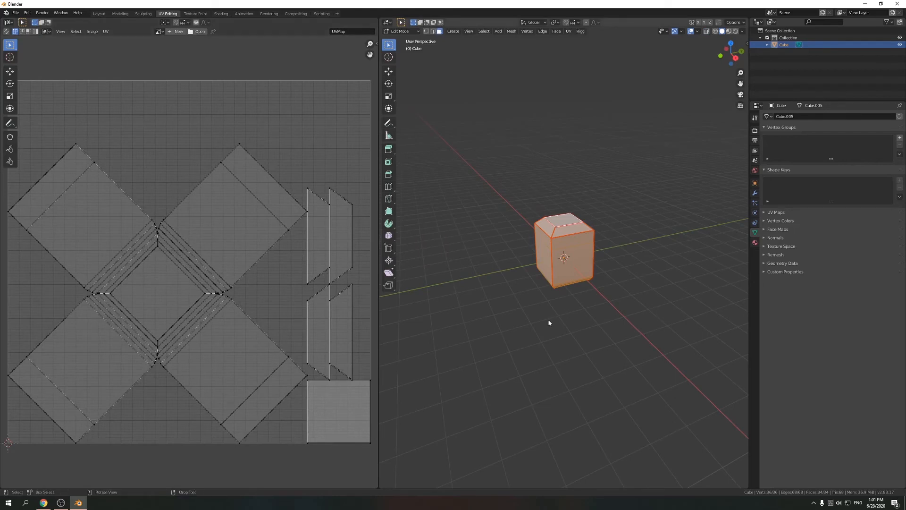
pyautogui.click(543, 330)
pyautogui.keyDown('alt'); pyautogui.moveTo(543, 330); pyautogui.dragTo(532, 287); pyautogui.keyUp('alt')
pyautogui.keyDown('alt'); pyautogui.moveTo(532, 288); pyautogui.dragTo(522, 317, button='middle'); pyautogui.keyUp('alt')
pyautogui.keyDown('alt'); pyautogui.moveTo(522, 317); pyautogui.dragTo(704, 390, button='right'); pyautogui.keyUp('alt')
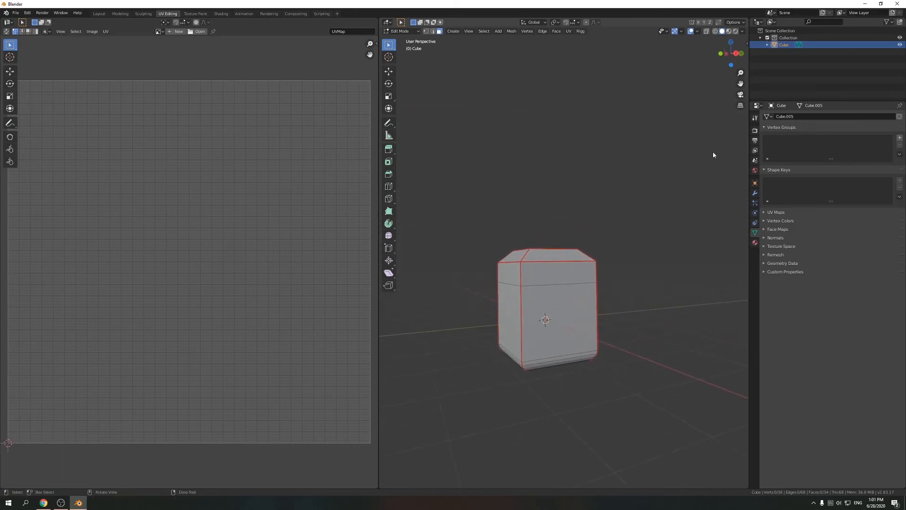
# Back in the Modeling workspace, turn off X-ray and extrude the block's large side face along its normal by about 1.47 m
pyautogui.click(121, 14)
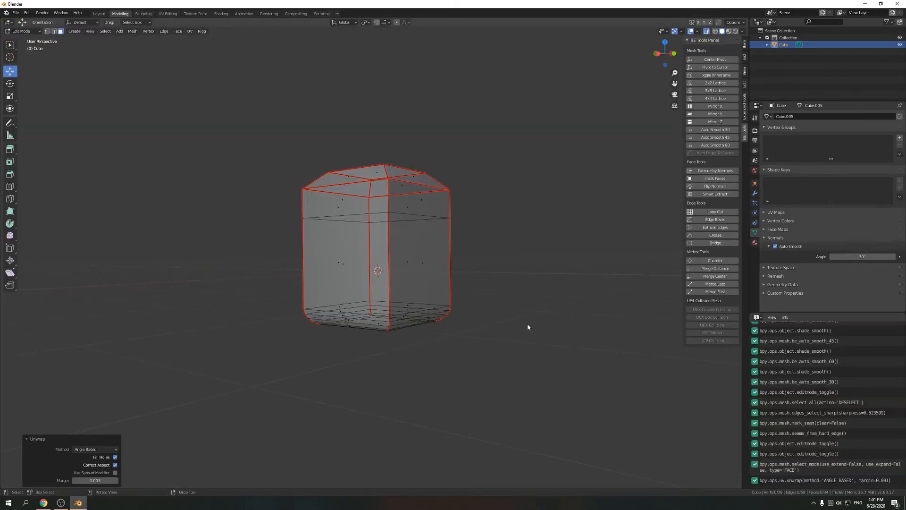
pyautogui.hotkey('alt', 'z')
pyautogui.moveTo(496, 317); pyautogui.dragTo(453, 337, button='middle')
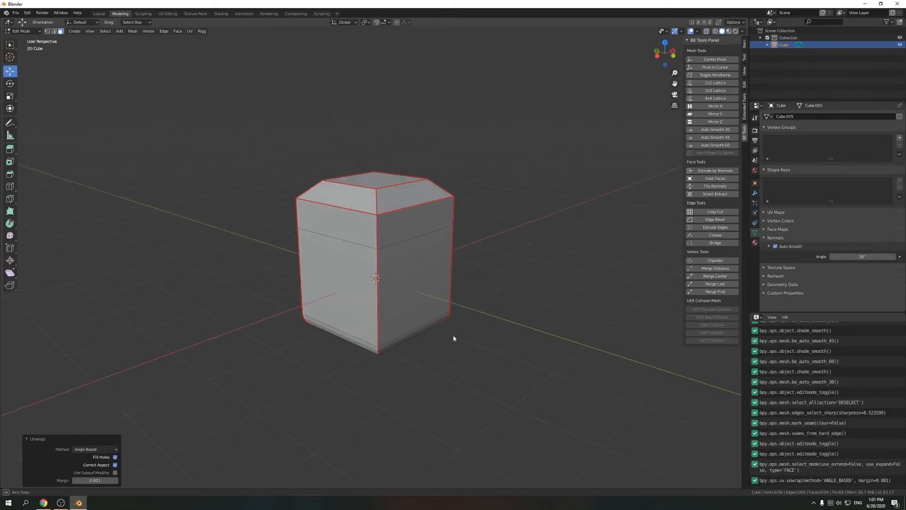
pyautogui.click(444, 257)
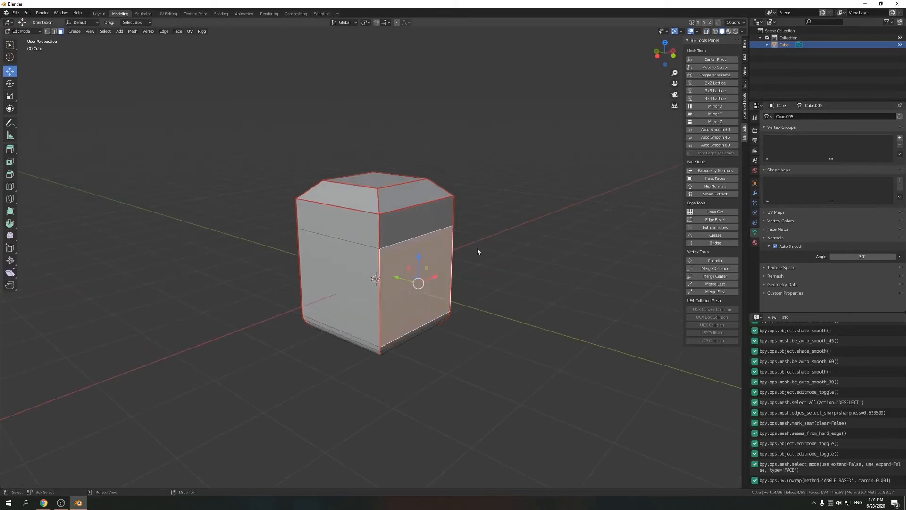
pyautogui.click(710, 170)
pyautogui.click(622, 160)
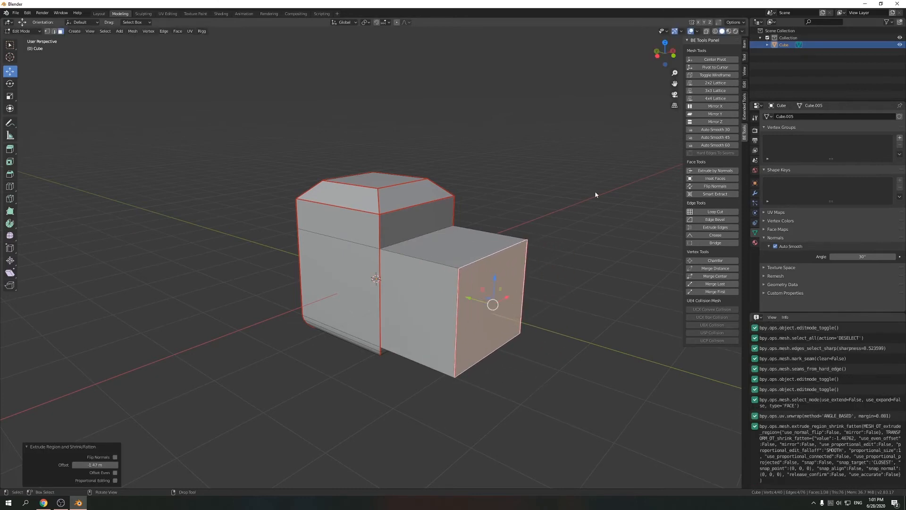
pyautogui.keyDown('shift'); pyautogui.moveTo(601, 239); pyautogui.dragTo(566, 182, button='middle'); pyautogui.keyUp('shift')
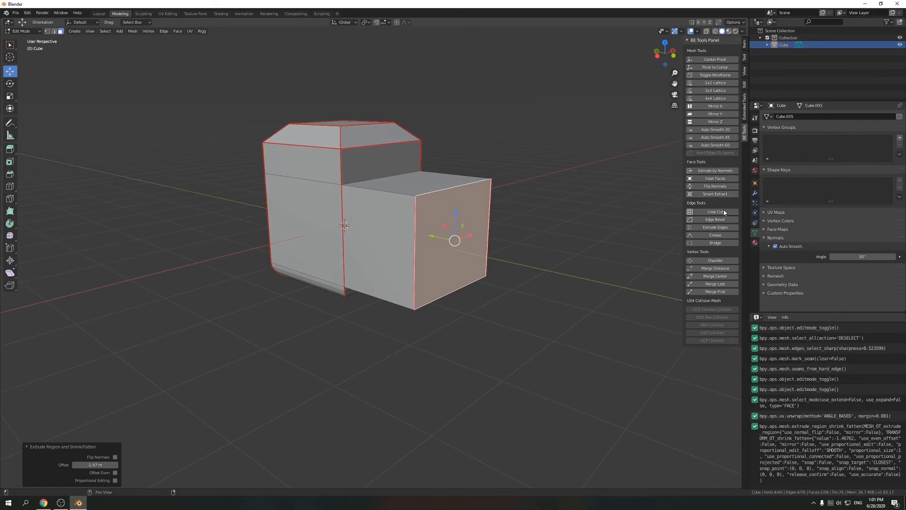
pyautogui.moveTo(547, 285); pyautogui.dragTo(531, 299, button='middle')
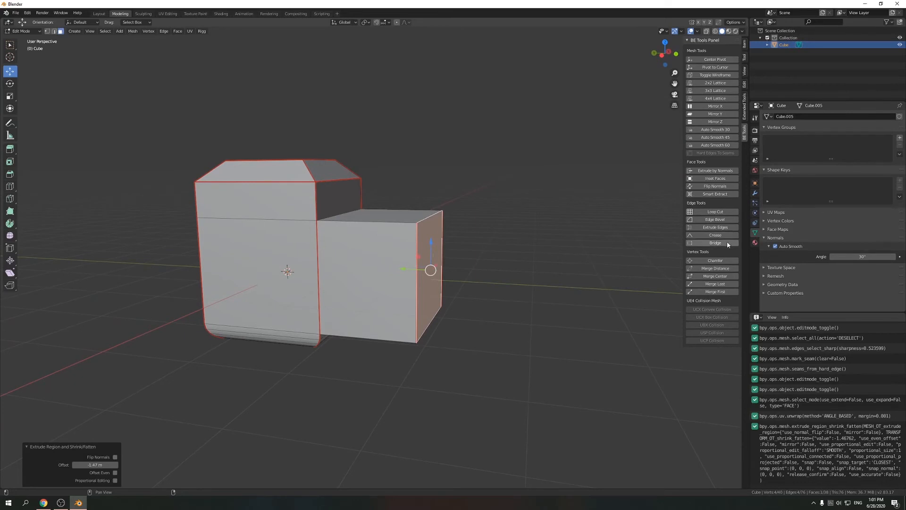
pyautogui.keyDown('shift'); pyautogui.moveTo(387, 338); pyautogui.dragTo(439, 317, button='middle'); pyautogui.keyUp('shift')
pyautogui.keyDown('ctrl'); pyautogui.moveTo(501, 368); pyautogui.dragTo(524, 334, button='middle'); pyautogui.keyUp('ctrl')
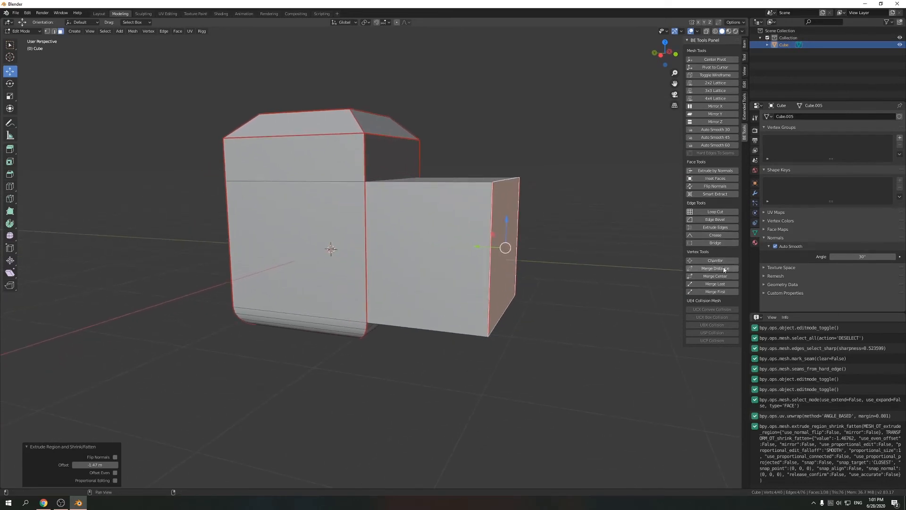
pyautogui.moveTo(578, 300); pyautogui.dragTo(668, 314, button='middle')
# Return to Object Mode, delete the extruded block and add a new 2 m cube at the world origin
pyautogui.press('Tab')
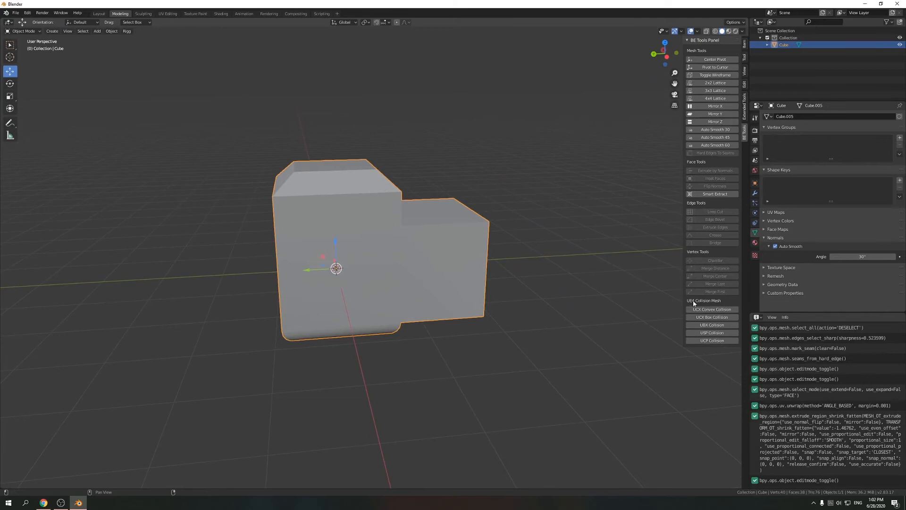
pyautogui.moveTo(593, 317); pyautogui.dragTo(557, 320, button='middle')
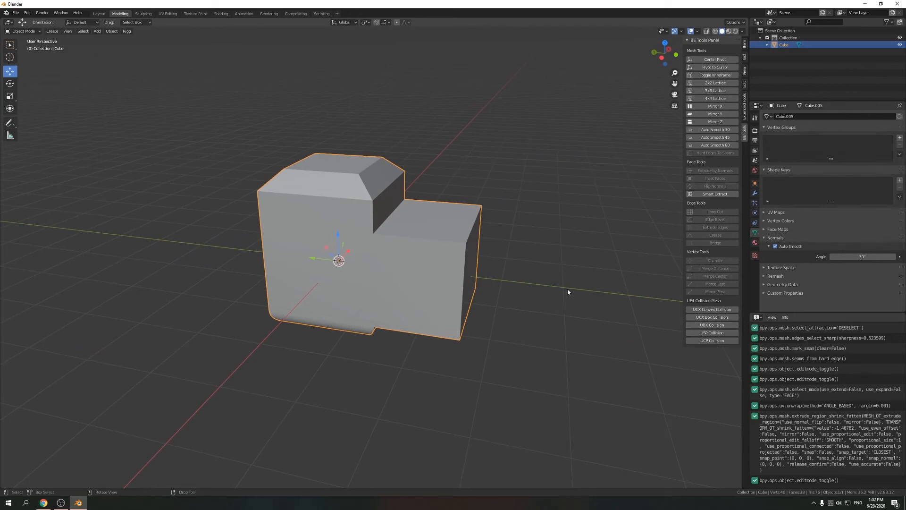
pyautogui.moveTo(501, 328); pyautogui.dragTo(501, 309, button='middle')
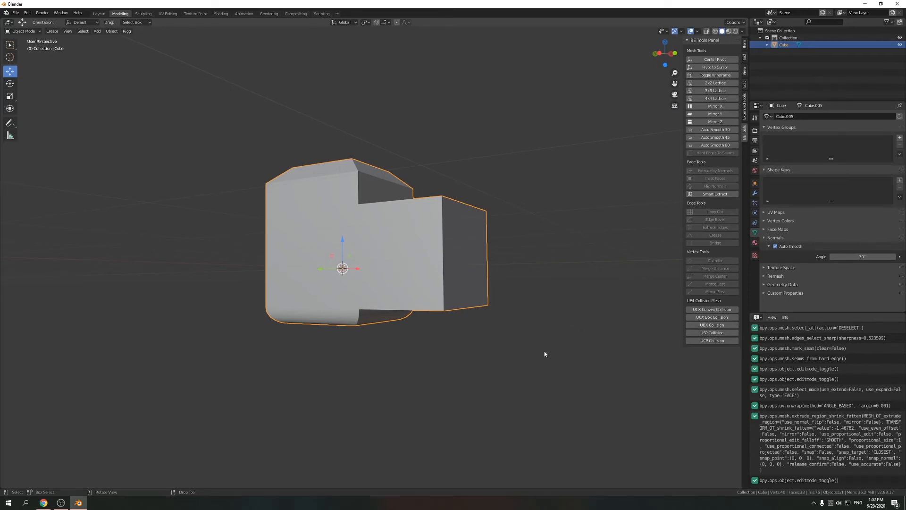
pyautogui.press('Delete')
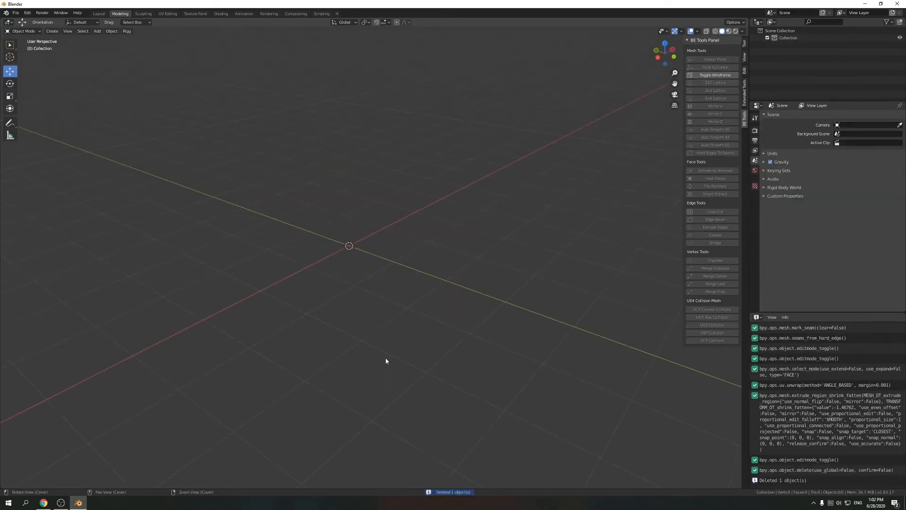
pyautogui.hotkey('shift', 'a')
pyautogui.click(407, 346)
pyautogui.moveTo(411, 343); pyautogui.dragTo(345, 313, button='middle')
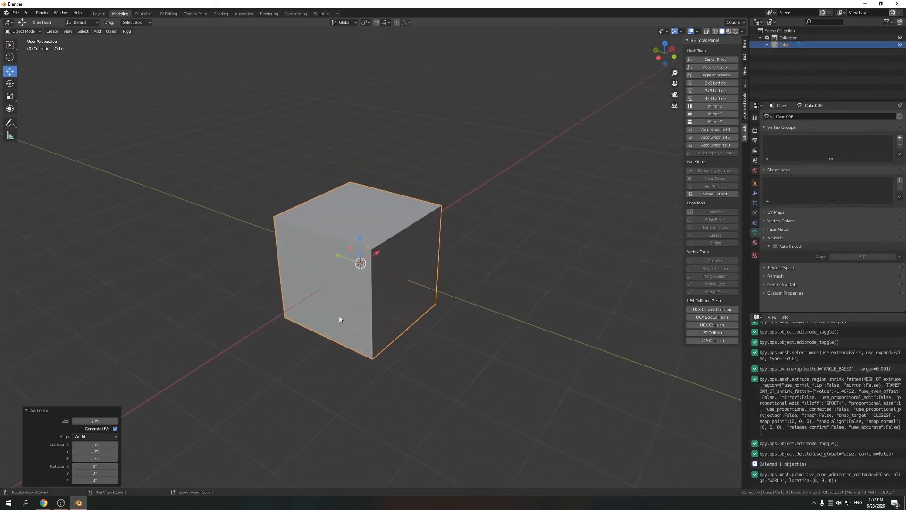
# Switch the viewport to Material Preview shading and rename the cube as box
pyautogui.scroll(3, 344, 317)
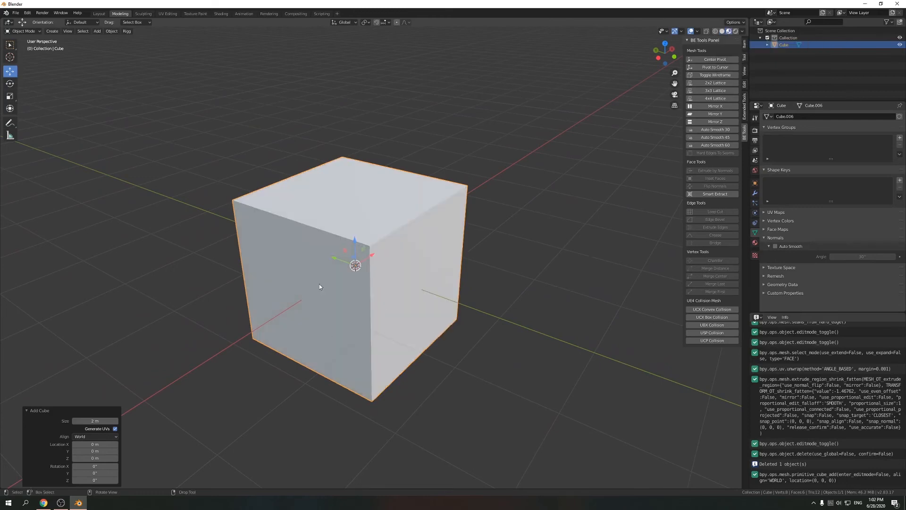
pyautogui.moveTo(467, 333); pyautogui.dragTo(425, 261, button='middle')
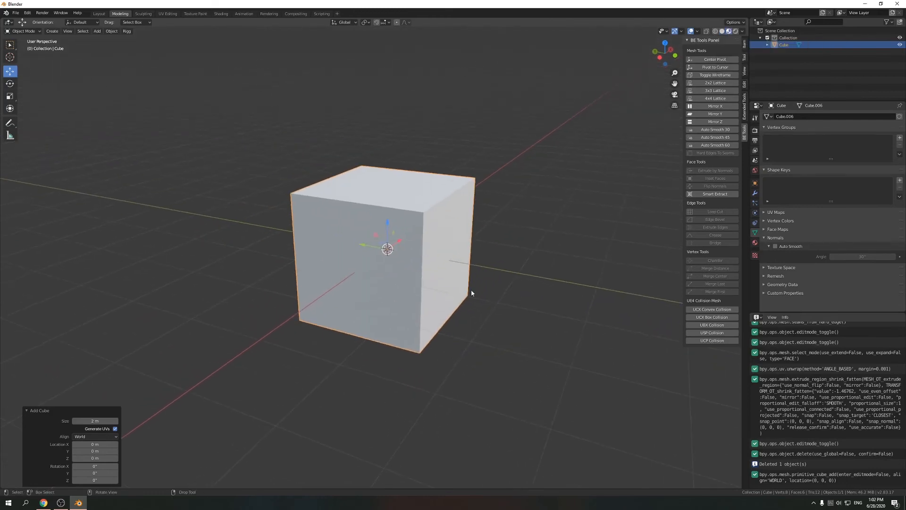
pyautogui.moveTo(490, 314); pyautogui.dragTo(588, 384, button='middle')
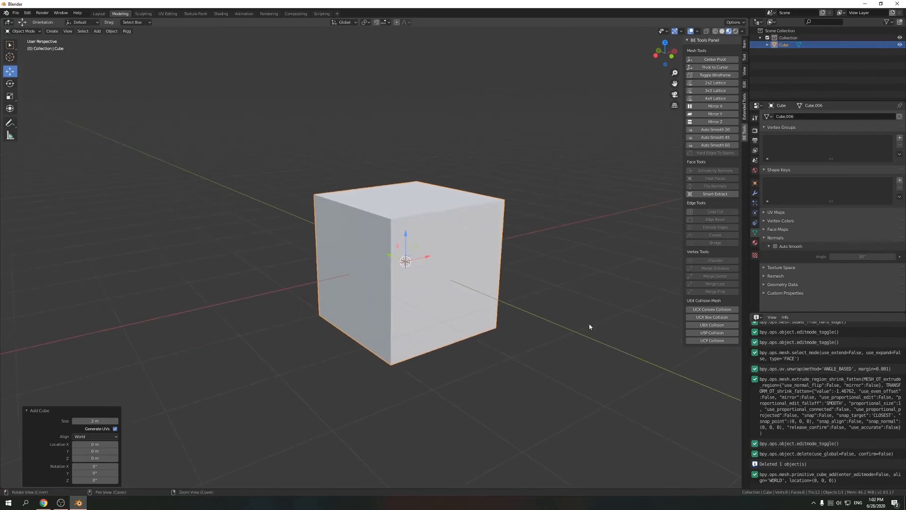
pyautogui.doubleClick(793, 45)
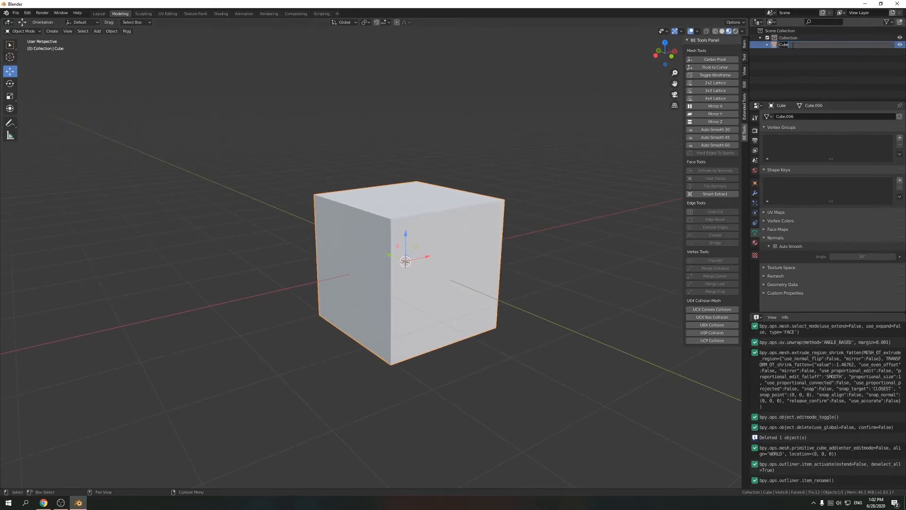
pyautogui.write('box')
pyautogui.press('Return')
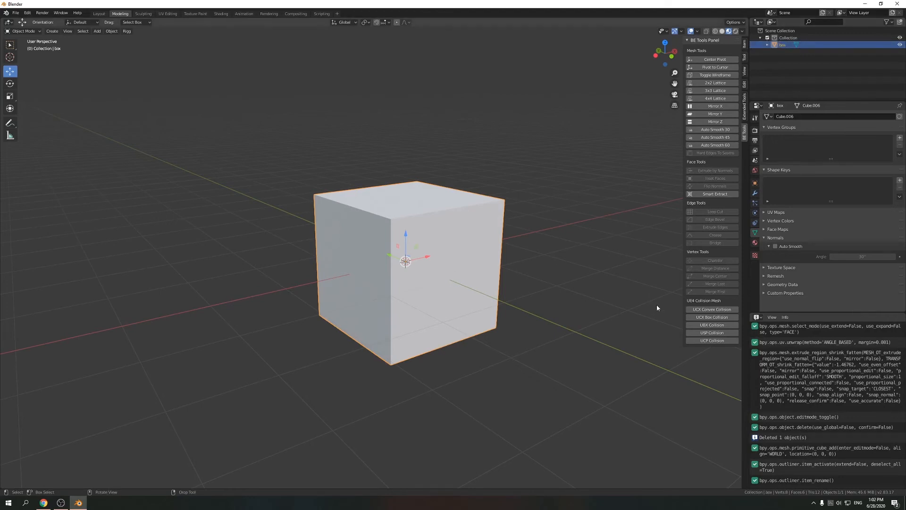
# Create a UBX collision mesh for the box and hide the box to inspect the collision mesh alone
pyautogui.click(703, 325)
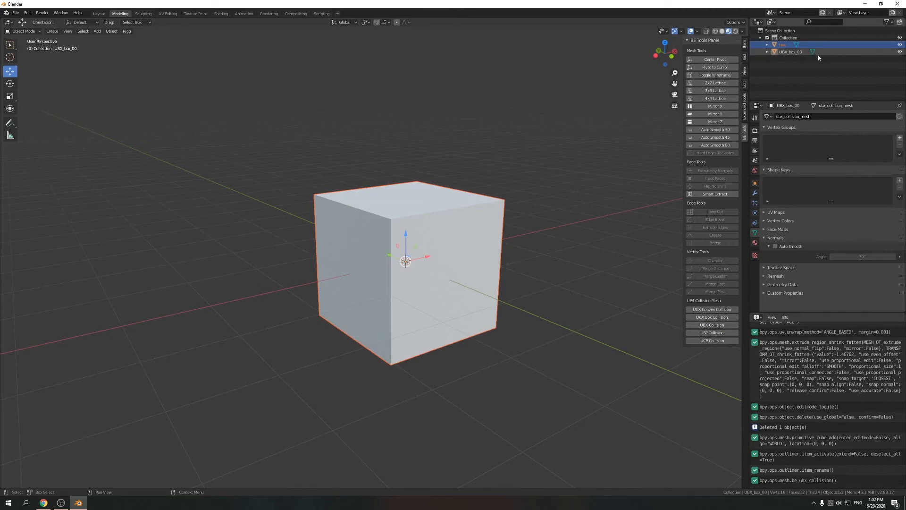
pyautogui.click(900, 47)
pyautogui.click(502, 241)
pyautogui.moveTo(500, 263); pyautogui.dragTo(508, 305, button='middle')
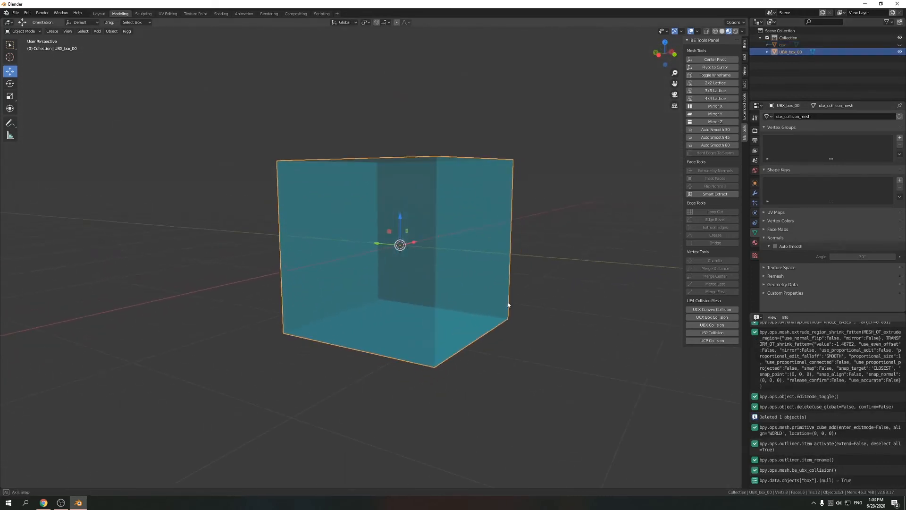
# Show the box again and flatten UBX_box_00 along Z to a scale factor of about 0.298
pyautogui.keyDown('ctrl'); pyautogui.click(783, 44); pyautogui.keyUp('ctrl')
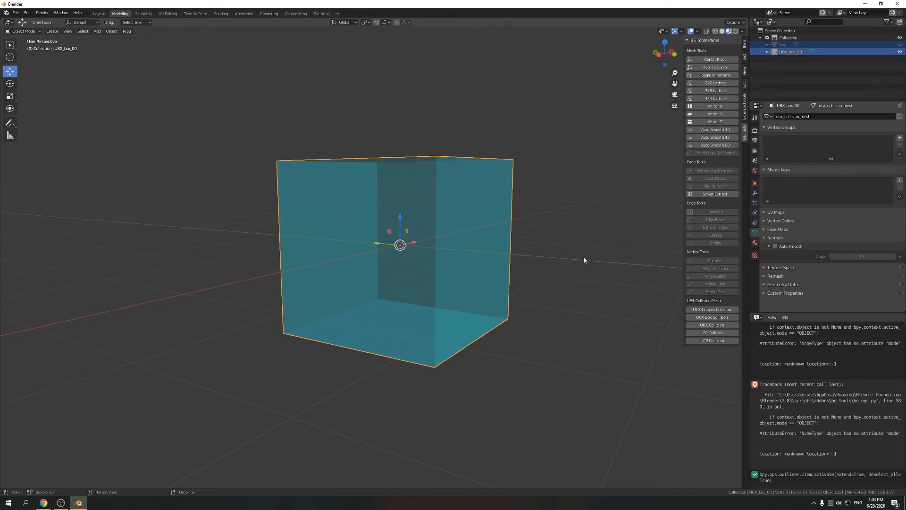
pyautogui.click(880, 61)
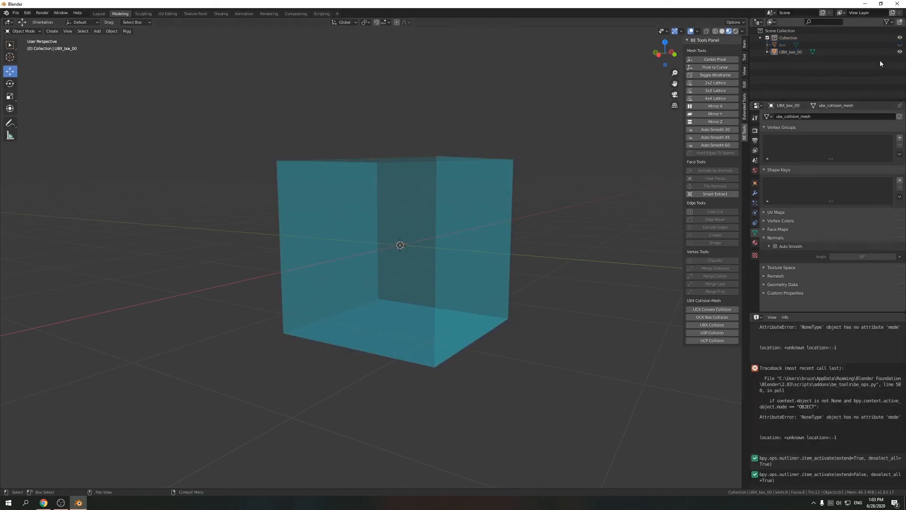
pyautogui.click(900, 45)
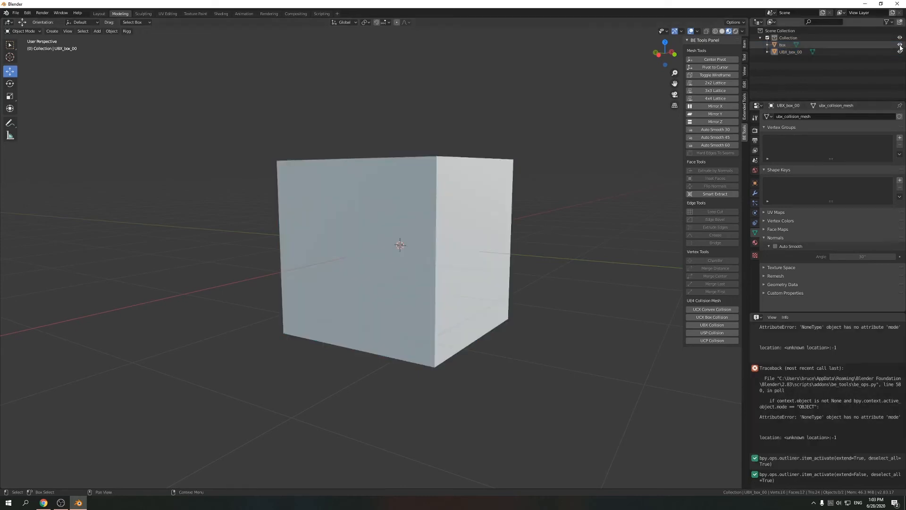
pyautogui.click(790, 52)
pyautogui.press('r')
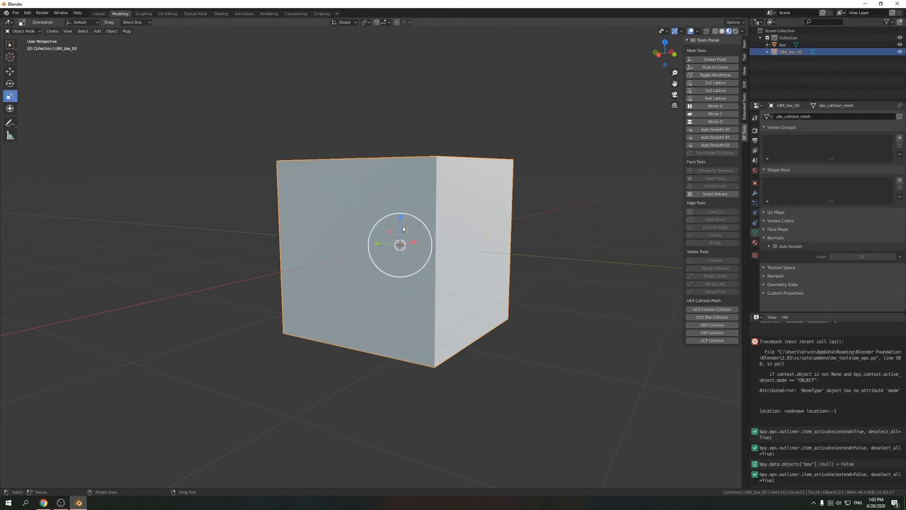
pyautogui.moveTo(401, 220); pyautogui.dragTo(400, 238)
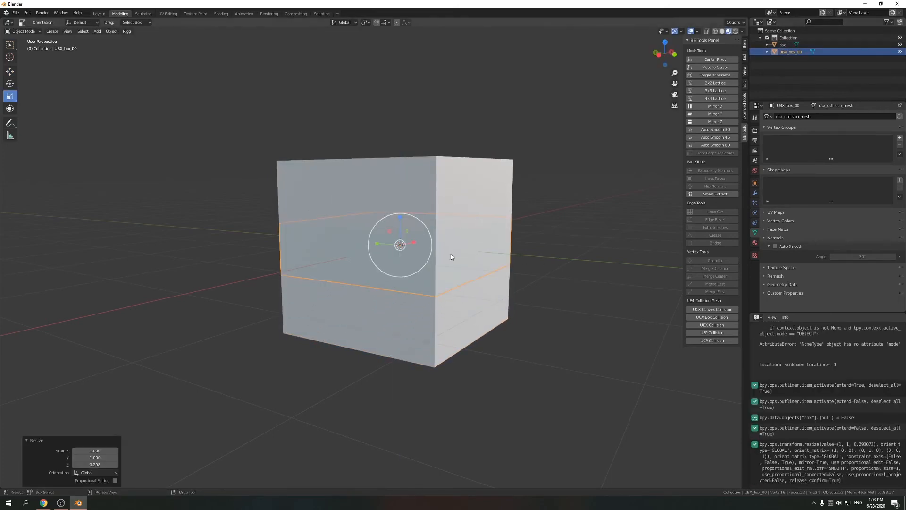
# Move UBX_box_00 down along Z by about 1.07 m so it sits at the box's base
pyautogui.press('w')
pyautogui.moveTo(369, 282); pyautogui.dragTo(397, 194, button='middle')
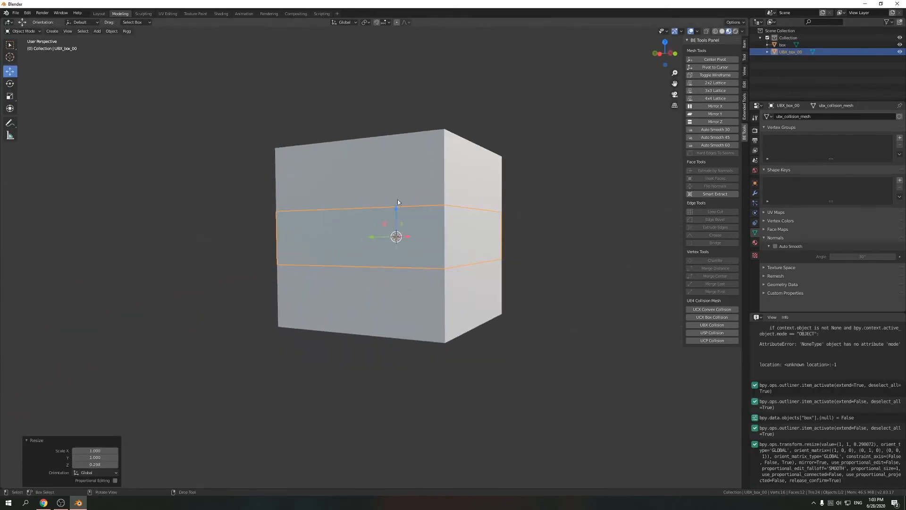
pyautogui.moveTo(395, 209); pyautogui.dragTo(396, 304)
pyautogui.moveTo(396, 304); pyautogui.dragTo(532, 304, button='middle')
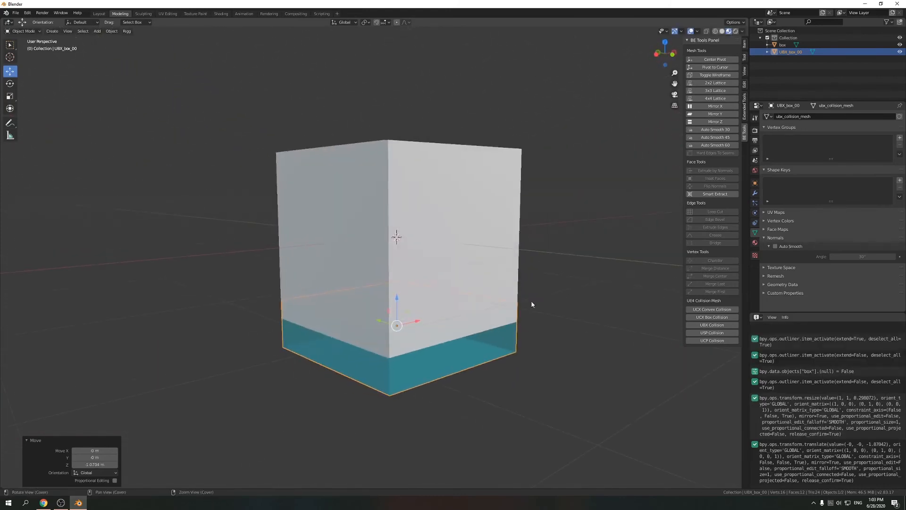
# Select the original box and create a second UBX collision mesh from it
pyautogui.click(608, 275)
pyautogui.click(484, 196)
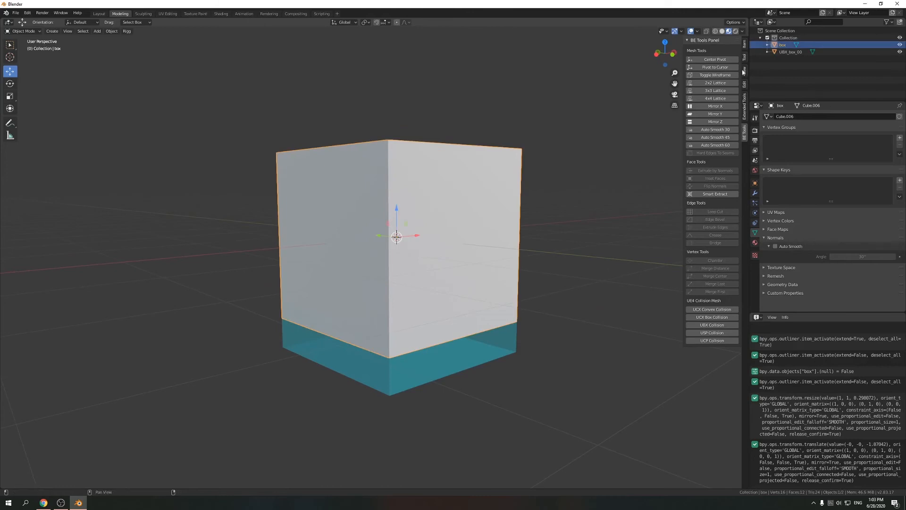
pyautogui.click(713, 325)
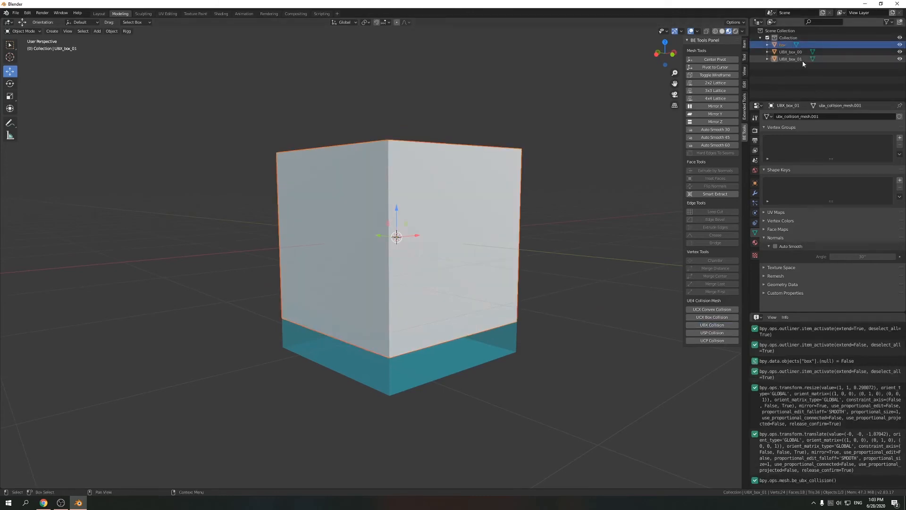
# Raise UBX_box_01 to the box's top by about 0.85 m in total and flatten it along Z to about 0.408
pyautogui.click(803, 59)
pyautogui.moveTo(395, 210); pyautogui.dragTo(397, 142)
pyautogui.hotkey('shift', 'space')
pyautogui.press('s')
pyautogui.hotkey('shift', 'space')
pyautogui.press('g')
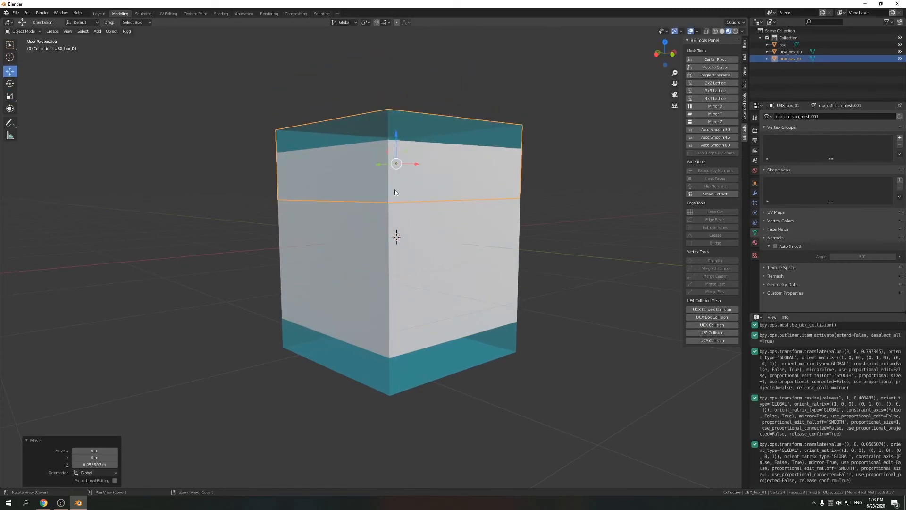
# Delete the box together with both collision meshes and add a Monkey mesh at the world origin
pyautogui.scroll(-4, 530, 194)
pyautogui.moveTo(513, 147); pyautogui.dragTo(363, 309)
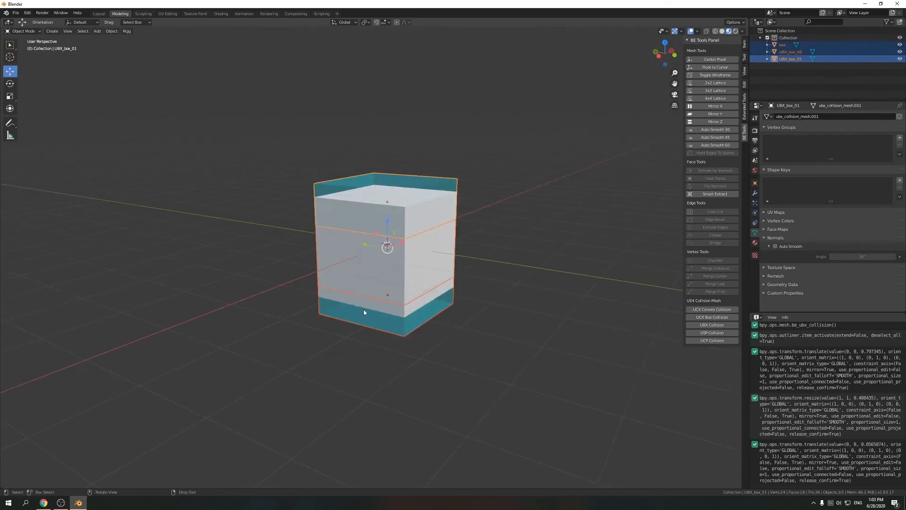
pyautogui.press('Delete')
pyautogui.hotkey('shift', 'a')
pyautogui.moveTo(359, 259)
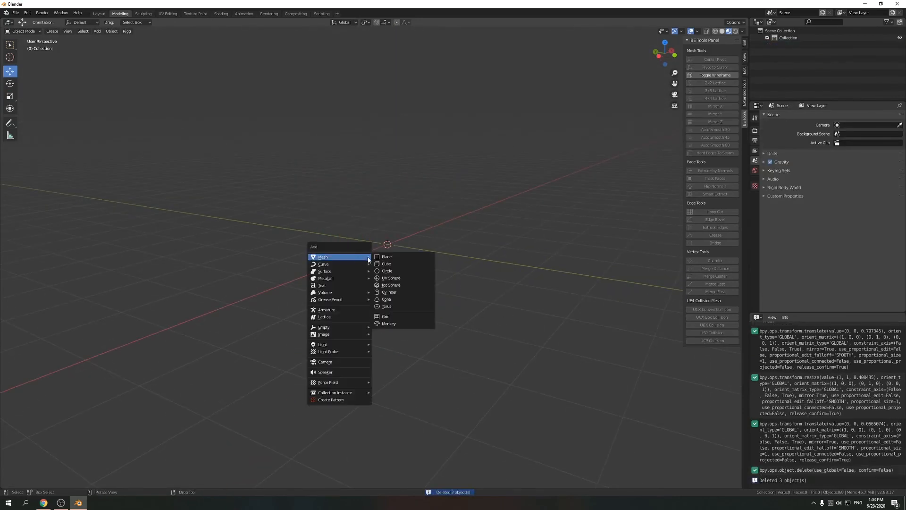
pyautogui.click(400, 325)
pyautogui.moveTo(400, 325); pyautogui.dragTo(278, 317, button='middle')
pyautogui.keyDown('alt'); pyautogui.moveTo(279, 315); pyautogui.dragTo(362, 306); pyautogui.keyUp('alt')
pyautogui.keyDown('alt'); pyautogui.moveTo(362, 306); pyautogui.dragTo(543, 362, button='right'); pyautogui.keyUp('alt')
pyautogui.click(449, 363)
pyautogui.hotkey('ctrl', 'z')
pyautogui.moveTo(559, 368); pyautogui.dragTo(471, 336, button='middle')
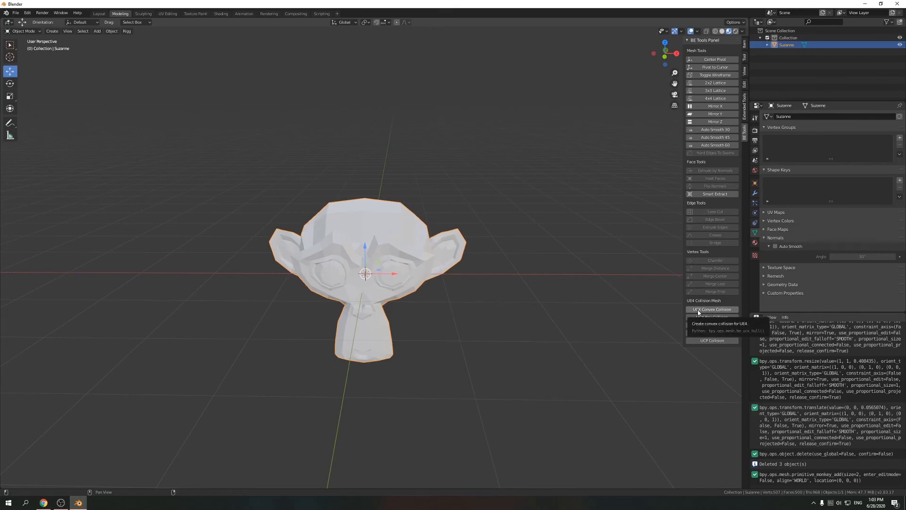
# Create a UCX convex collision for the monkey and toggle the monkey's visibility to inspect the hull
pyautogui.click(712, 310)
pyautogui.moveTo(500, 344); pyautogui.dragTo(316, 228, button='middle')
pyautogui.click(787, 44)
pyautogui.click(900, 44)
pyautogui.moveTo(572, 262); pyautogui.dragTo(465, 287, button='middle')
pyautogui.click(900, 44)
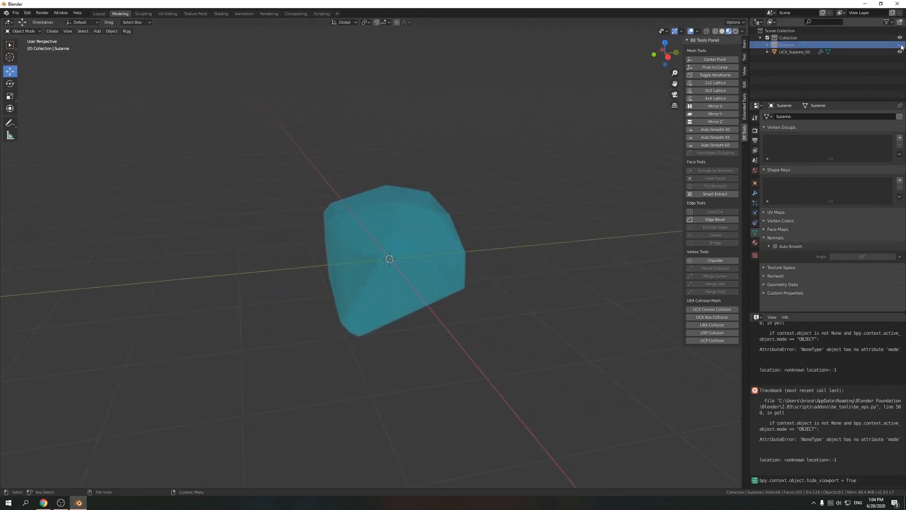
pyautogui.moveTo(501, 231); pyautogui.dragTo(604, 251, button='middle')
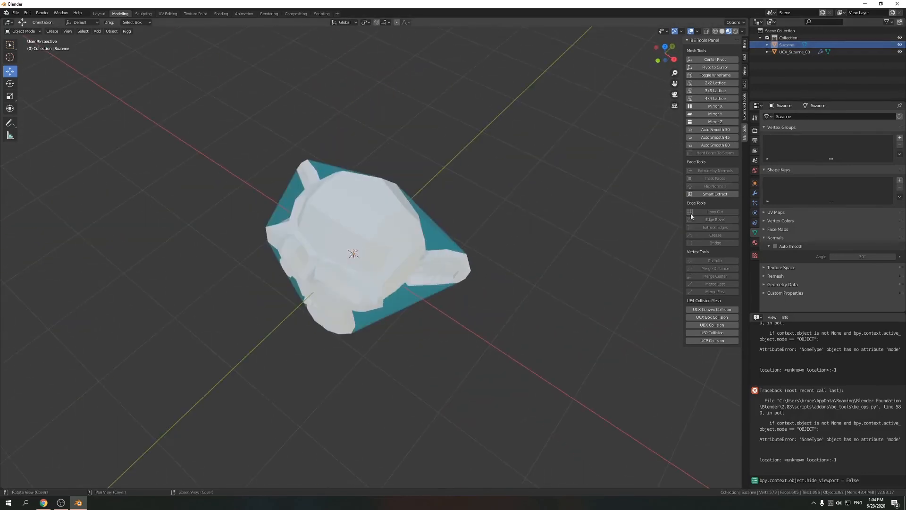
# Open the Decimate modifier settings of UCX_Suzanne_00 and examine how the convex hull wraps the monkey
pyautogui.click(763, 189)
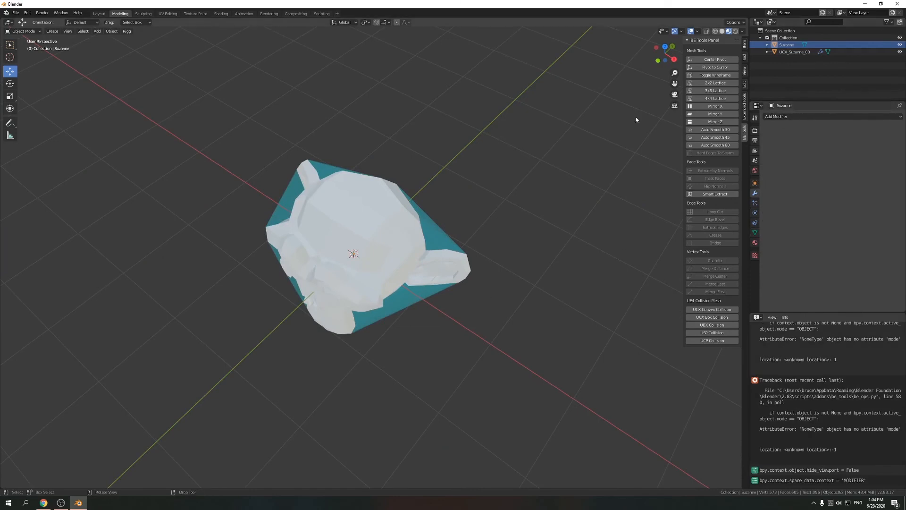
pyautogui.click(787, 52)
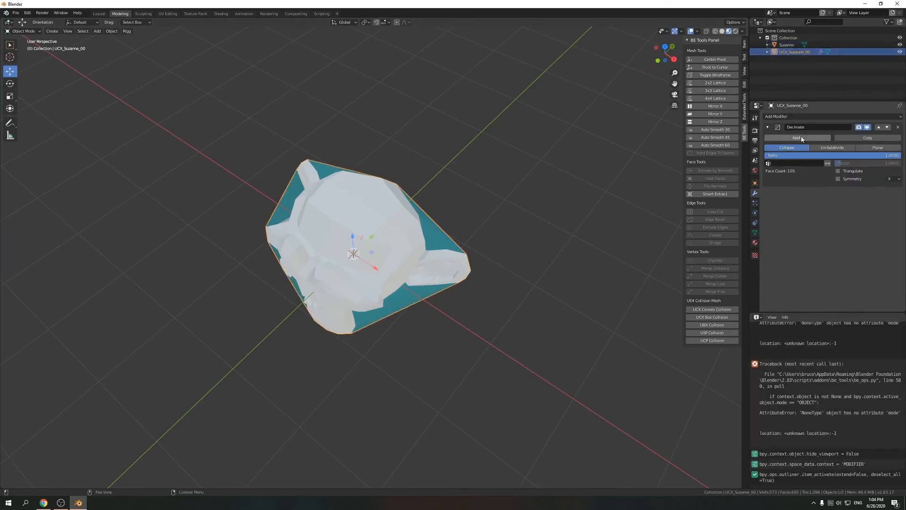
pyautogui.moveTo(455, 263); pyautogui.dragTo(567, 246, button='middle')
pyautogui.moveTo(526, 269); pyautogui.dragTo(565, 248, button='middle')
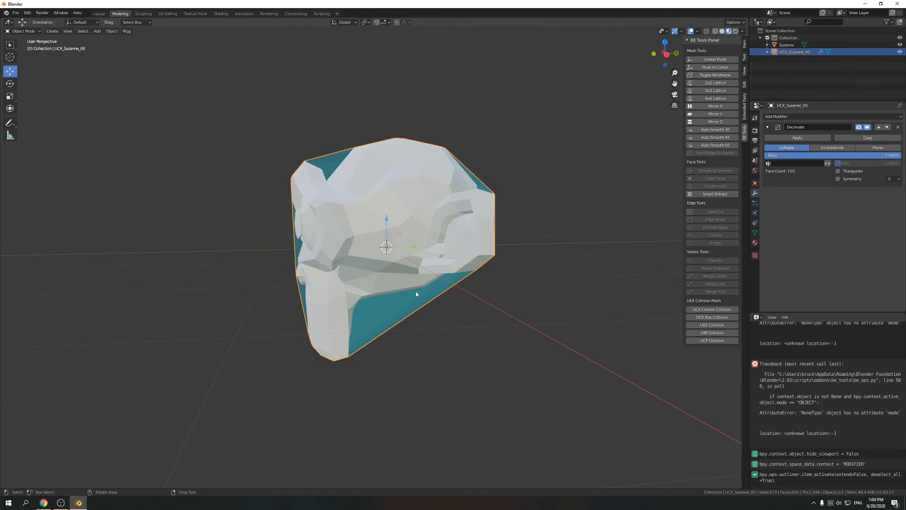
pyautogui.moveTo(496, 340); pyautogui.dragTo(539, 347, button='middle')
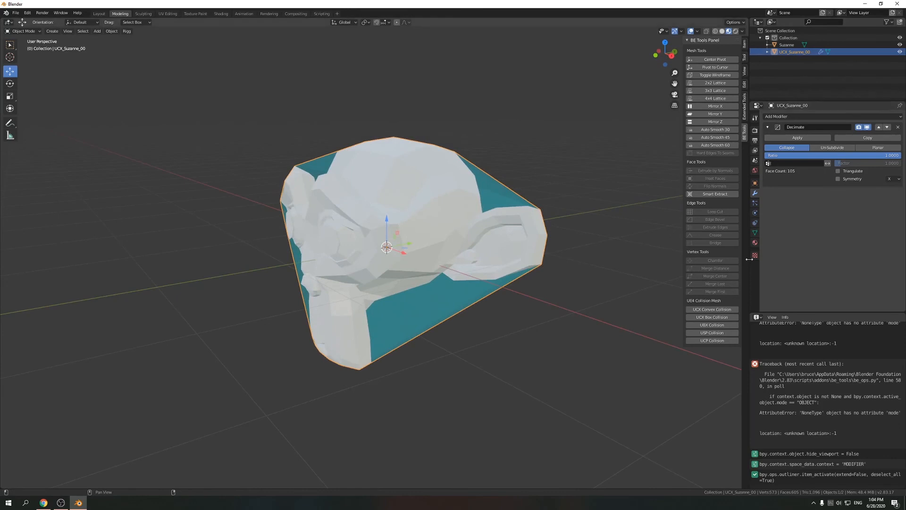
pyautogui.click(794, 52)
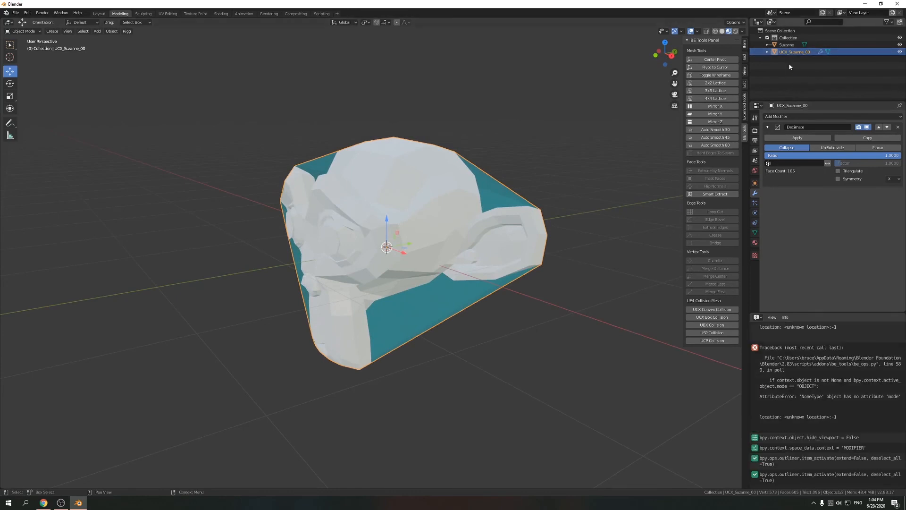
# Delete the convex collision UCX_Suzanne_00 and create a UCX box collision for the monkey
pyautogui.press('Delete')
pyautogui.rightClick(779, 52)
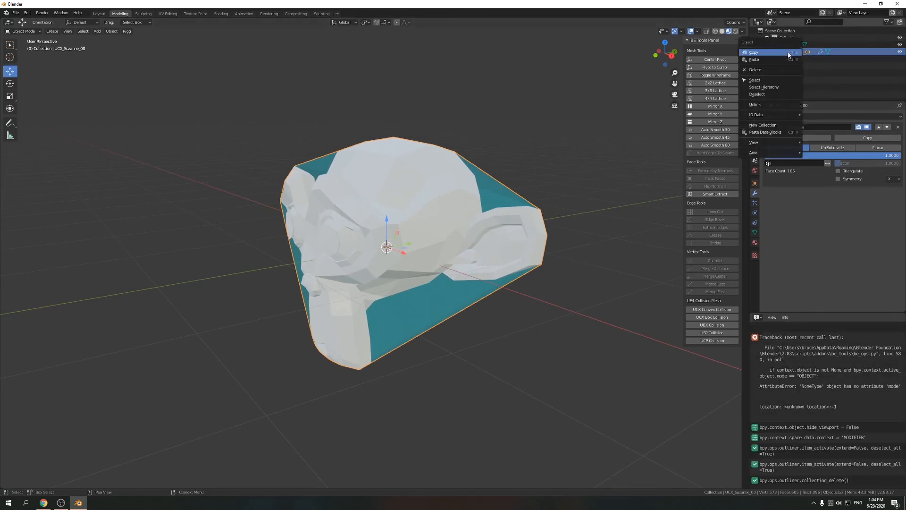
pyautogui.click(772, 73)
pyautogui.moveTo(448, 257); pyautogui.dragTo(468, 284, button='middle')
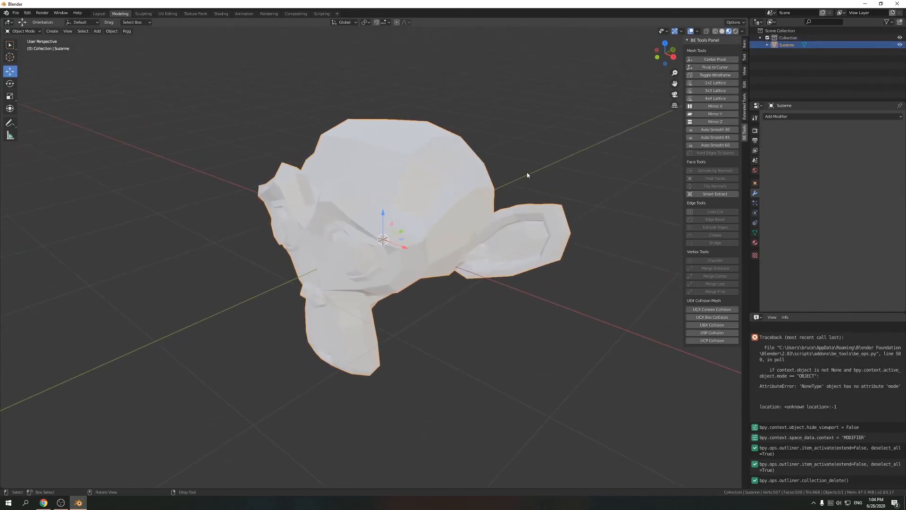
pyautogui.moveTo(461, 348); pyautogui.dragTo(572, 297, button='middle')
pyautogui.click(705, 318)
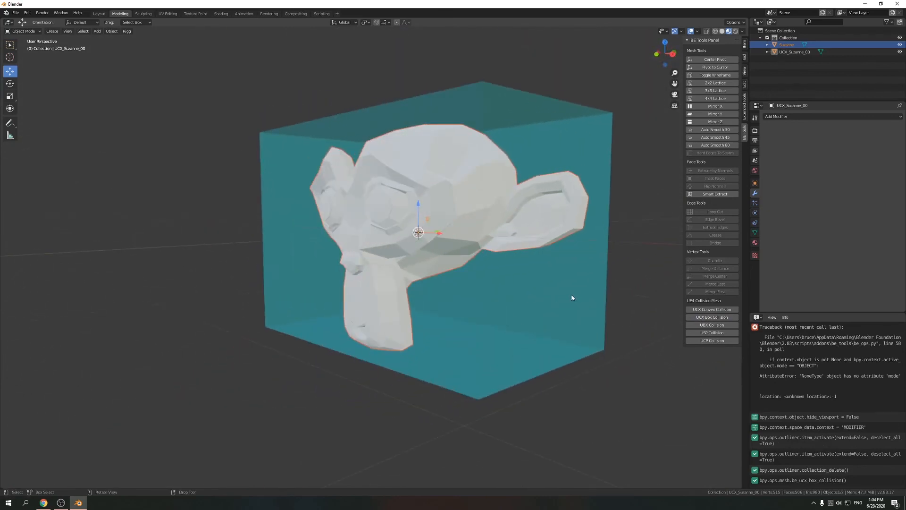
# Select the monkey's box collision and add one horizontal loop cut around the middle of its height in edit mode
pyautogui.click(572, 297)
pyautogui.moveTo(572, 331); pyautogui.dragTo(571, 340, button='middle')
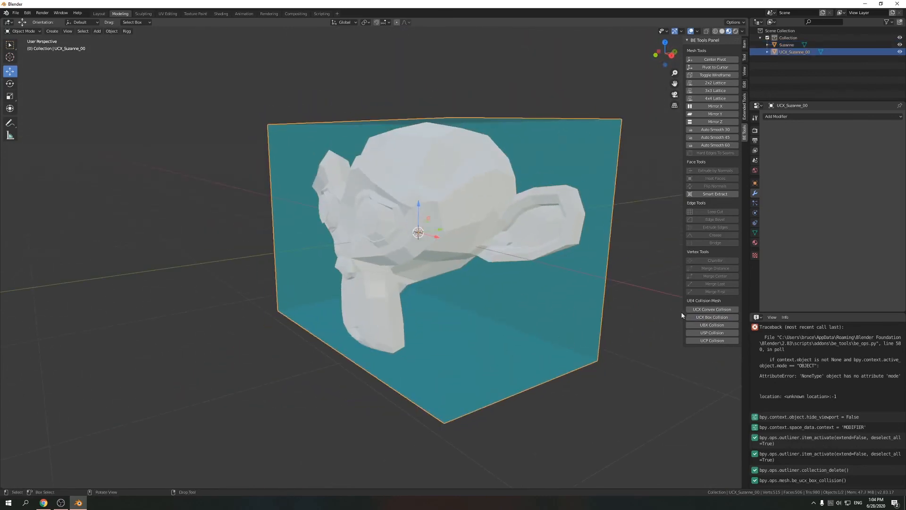
pyautogui.keyDown('shift'); pyautogui.rightClick(470, 292); pyautogui.keyUp('shift')
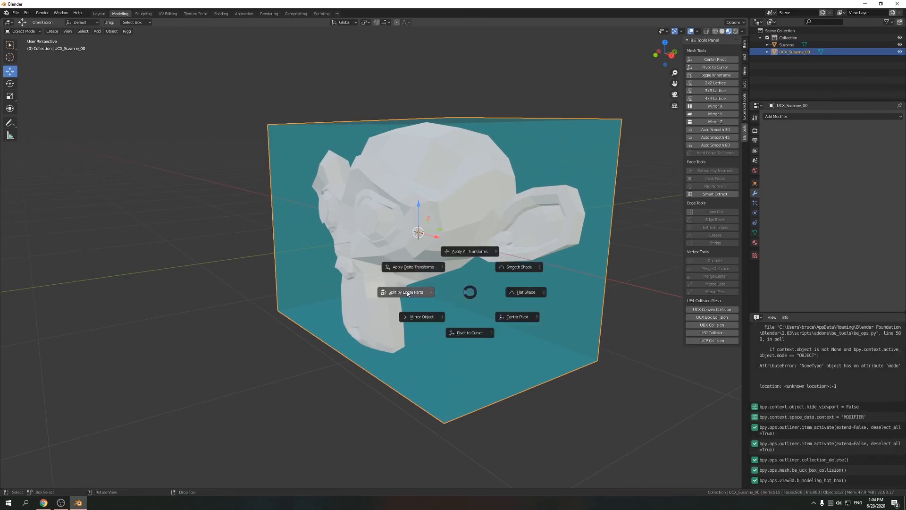
pyautogui.press('Escape')
pyautogui.press('Tab')
pyautogui.press('2')
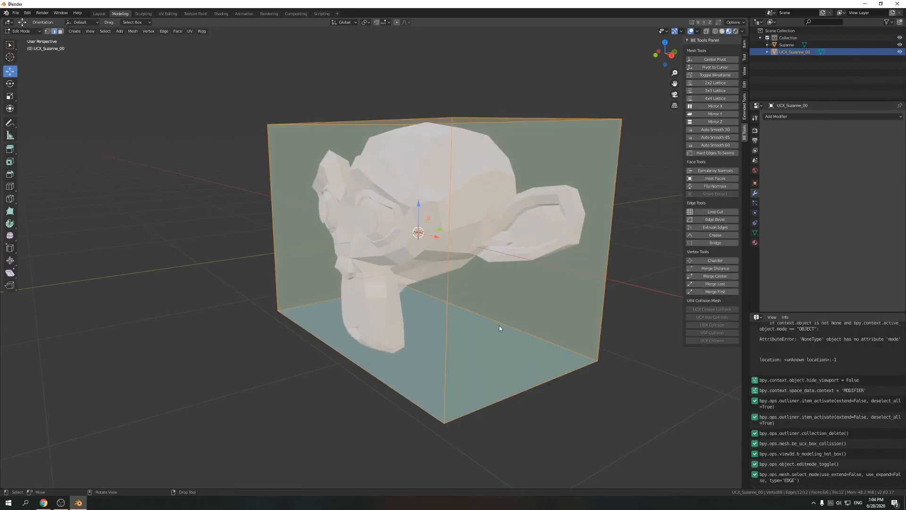
pyautogui.keyDown('shift'); pyautogui.rightClick(478, 320); pyautogui.keyUp('shift')
pyautogui.click(424, 319)
pyautogui.click(449, 285)
pyautogui.click(449, 285)
# Scale the box collision's middle edge loop uniformly to about 0.8
pyautogui.moveTo(435, 287); pyautogui.dragTo(464, 289, button='middle')
pyautogui.press('r')
pyautogui.moveTo(443, 217); pyautogui.dragTo(443, 247)
pyautogui.moveTo(443, 248); pyautogui.dragTo(425, 316, button='middle')
# Scale the bottom face of the box collision uniformly to about 0.384 so it narrows toward the monkey's chin
pyautogui.press('3')
pyautogui.click(496, 299)
pyautogui.press('s')
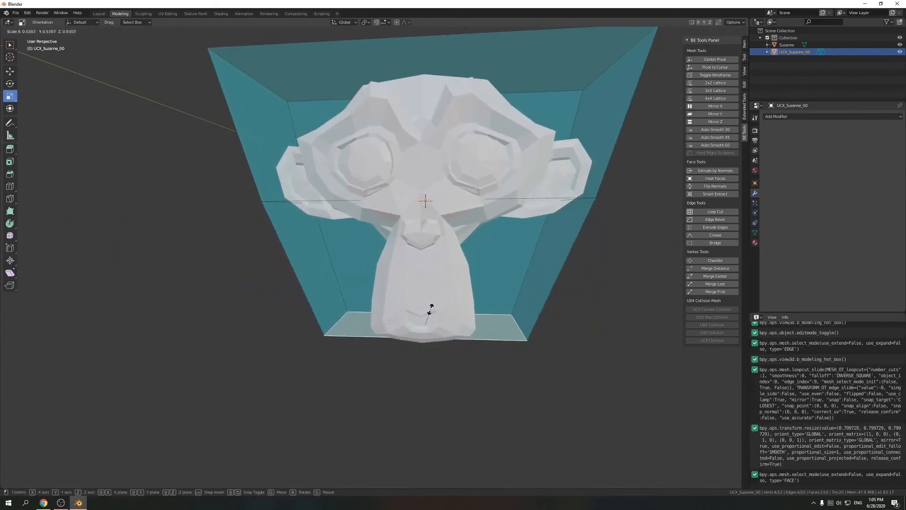
pyautogui.click(435, 300)
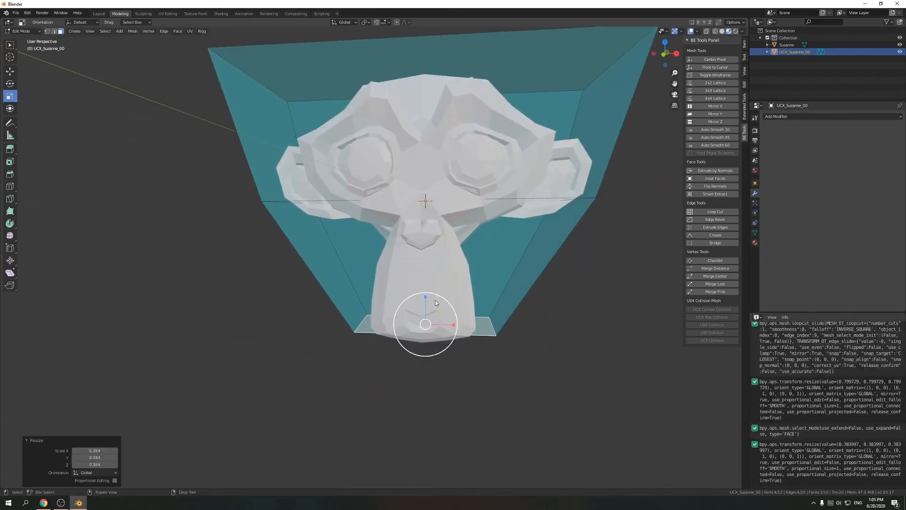
# Scale the top face of the box collision uniformly to about 0.625 above the monkey's head
pyautogui.moveTo(435, 301); pyautogui.dragTo(444, 351, button='middle')
pyautogui.click(443, 139)
pyautogui.scroll(-3, 590, 154)
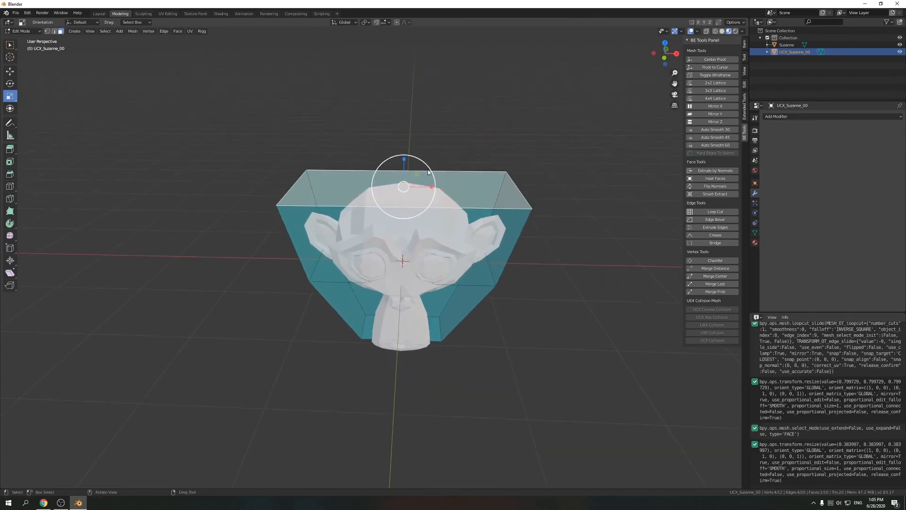
pyautogui.press('s')
pyautogui.click(415, 169)
pyautogui.moveTo(500, 279); pyautogui.dragTo(402, 258, button='middle')
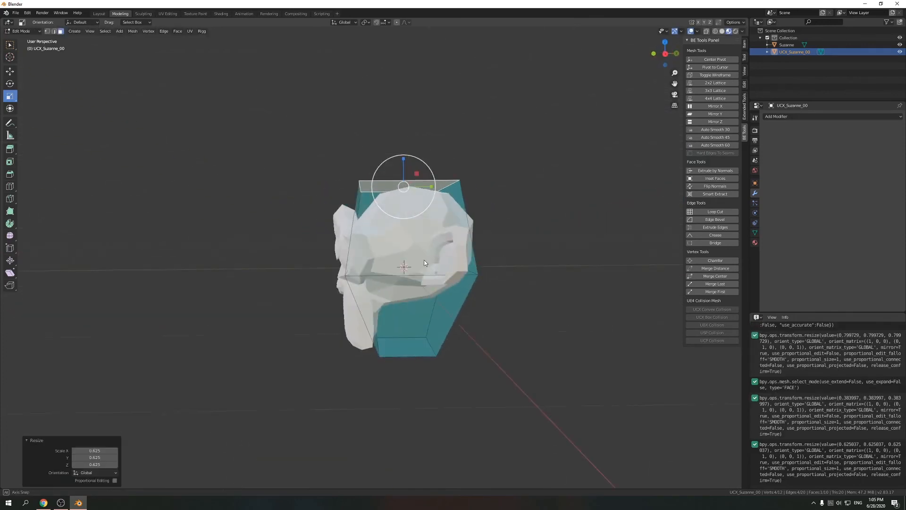
# Return to object mode, delete the reshaped box collision and select the monkey
pyautogui.moveTo(372, 310); pyautogui.dragTo(476, 303, button='middle')
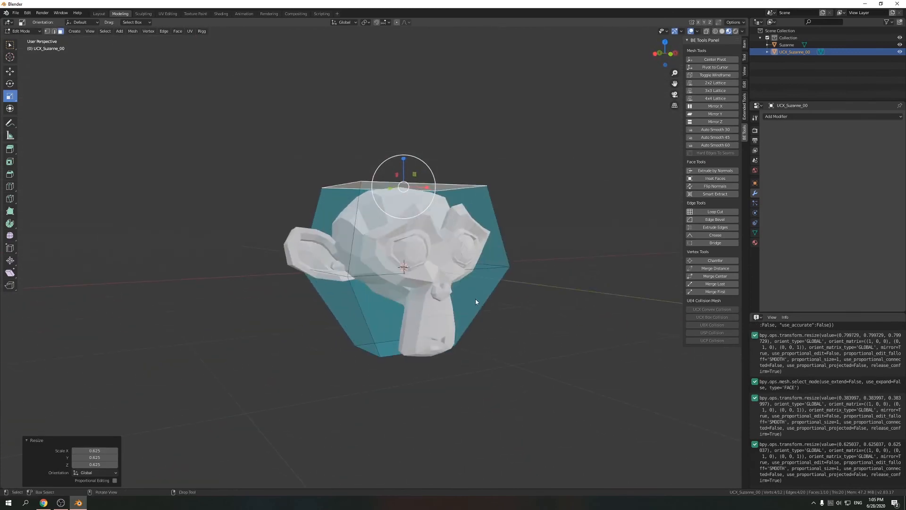
pyautogui.click(801, 61)
pyautogui.press('Tab')
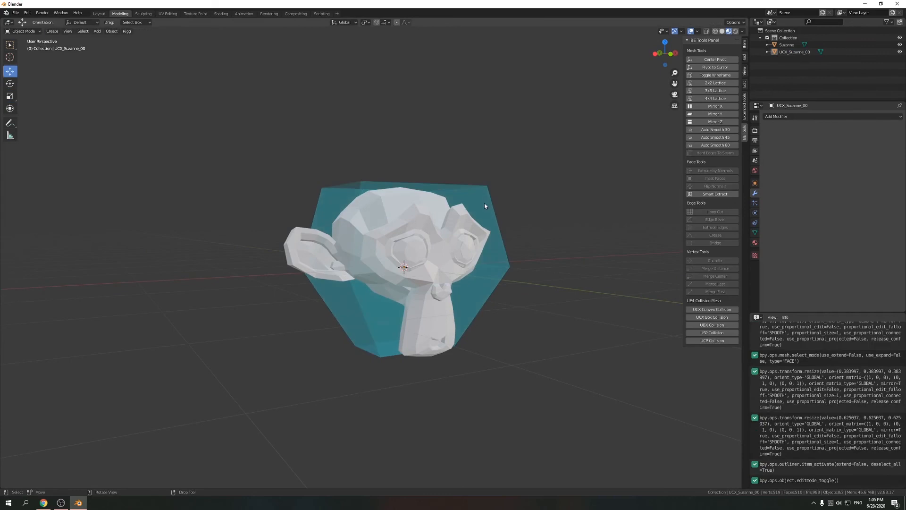
pyautogui.press('Delete')
pyautogui.click(481, 223)
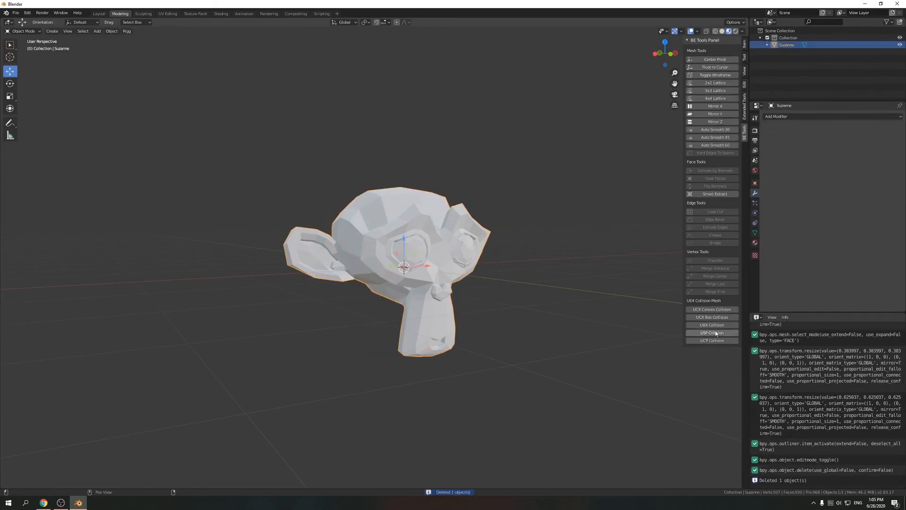
# Create a USP sphere collision for the monkey and scale it uniformly to about 0.879
pyautogui.click(712, 333)
pyautogui.moveTo(557, 340); pyautogui.dragTo(493, 320, button='middle')
pyautogui.press('r')
pyautogui.moveTo(433, 258); pyautogui.dragTo(428, 260)
pyautogui.moveTo(469, 274); pyautogui.dragTo(543, 285, button='middle')
# Delete the sphere collision and create a UCP collision for the monkey, with the Move tool active
pyautogui.press('Delete')
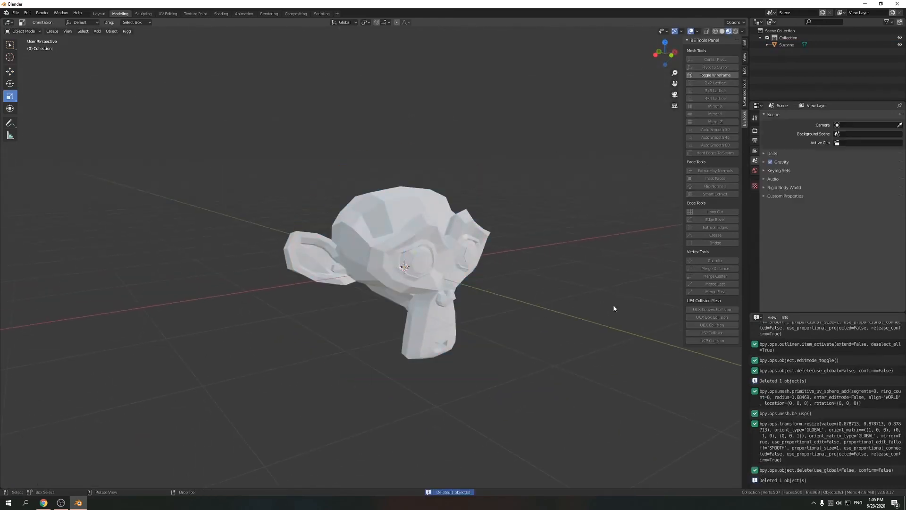
pyautogui.click(412, 274)
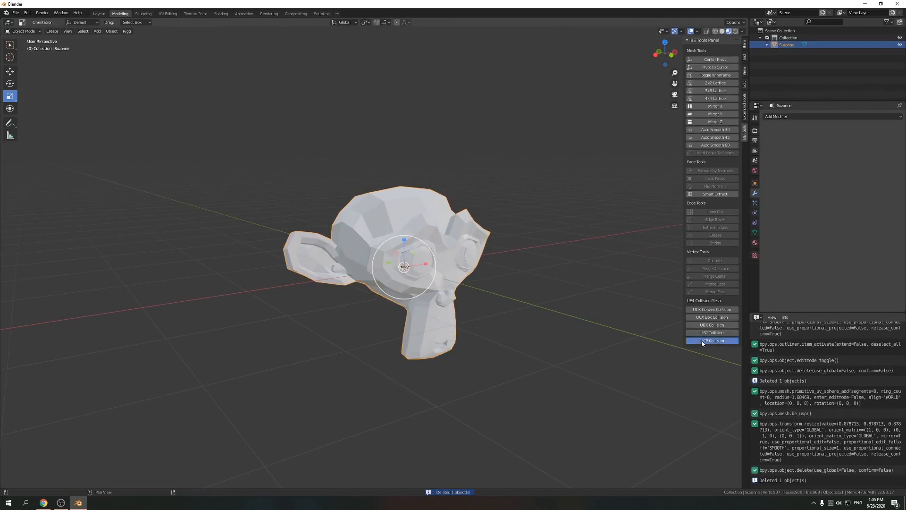
pyautogui.click(702, 341)
pyautogui.moveTo(603, 360); pyautogui.dragTo(448, 357, button='middle')
pyautogui.hotkey('shift', 'space')
pyautogui.press('g')
pyautogui.moveTo(446, 409); pyautogui.dragTo(557, 387, button='middle')
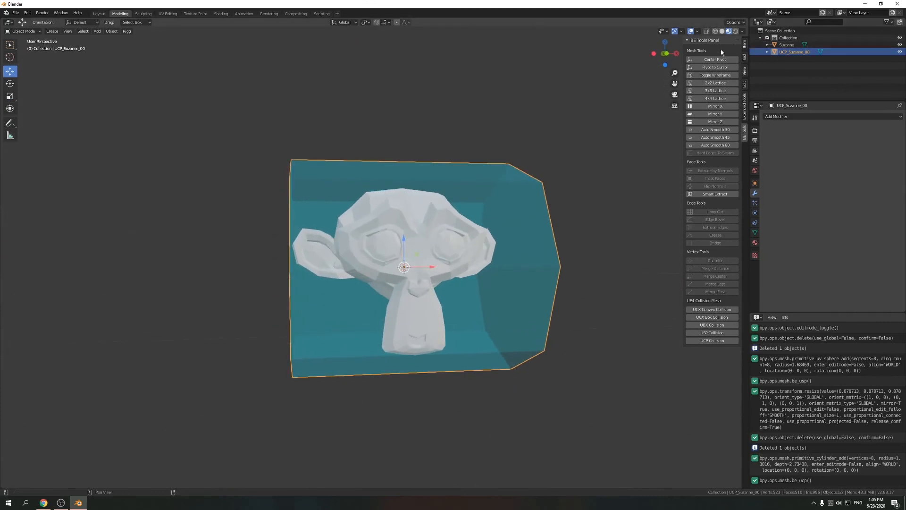
# Compare the transform values of UCP_Suzanne_00 and the monkey, view the Apply options and examine how the cylinder surrounds the monkey
pyautogui.click(745, 45)
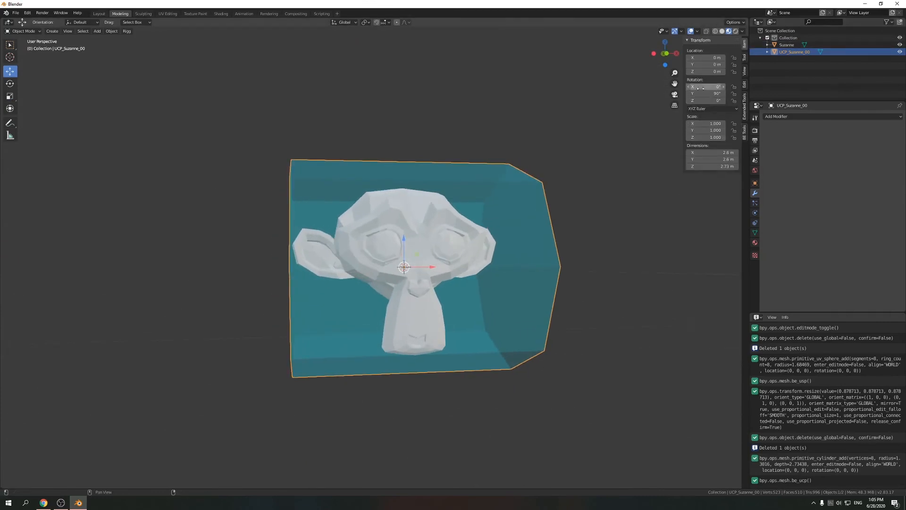
pyautogui.click(785, 45)
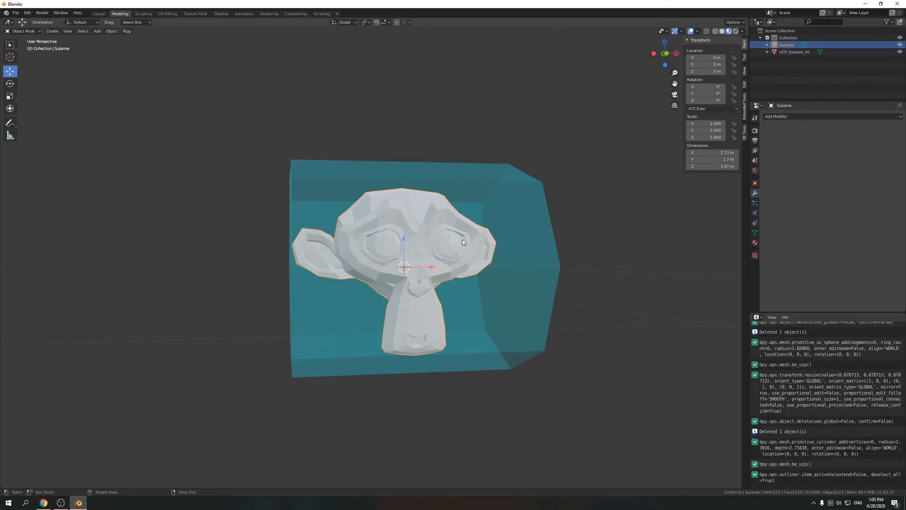
pyautogui.moveTo(514, 268)
pyautogui.mouseDown(button='middle')
pyautogui.moveTo(475, 278)
pyautogui.moveTo(521, 267)
pyautogui.mouseUp(button='middle')
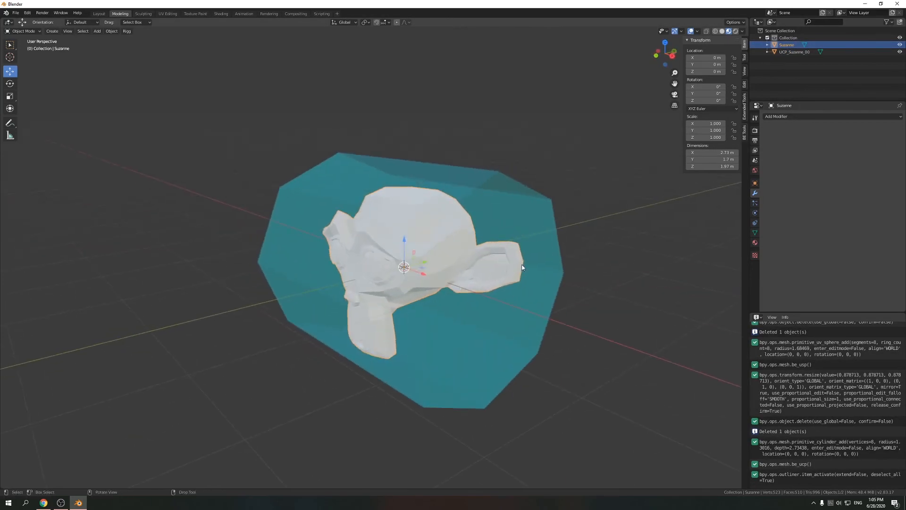
pyautogui.hotkey('ctrl', 'a')
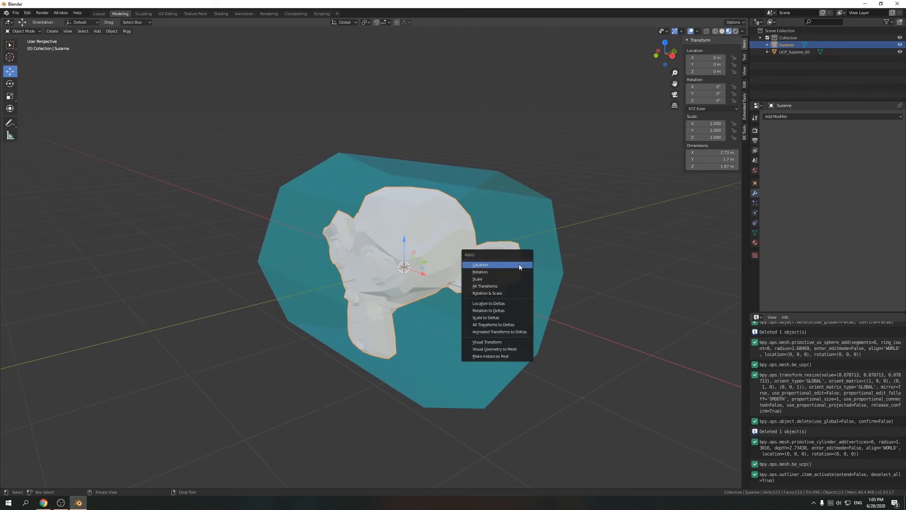
pyautogui.click(486, 272)
pyautogui.moveTo(446, 304); pyautogui.dragTo(537, 306, button='middle')
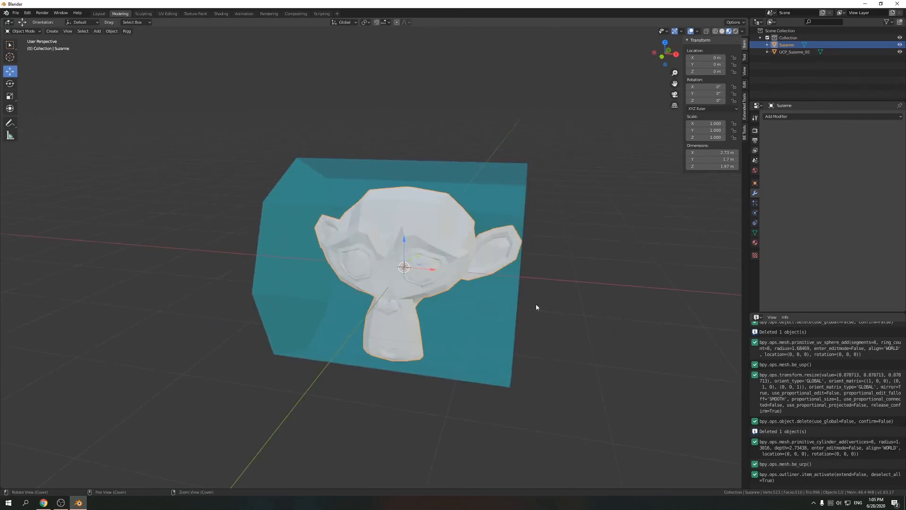
pyautogui.moveTo(486, 289); pyautogui.dragTo(513, 294, button='middle')
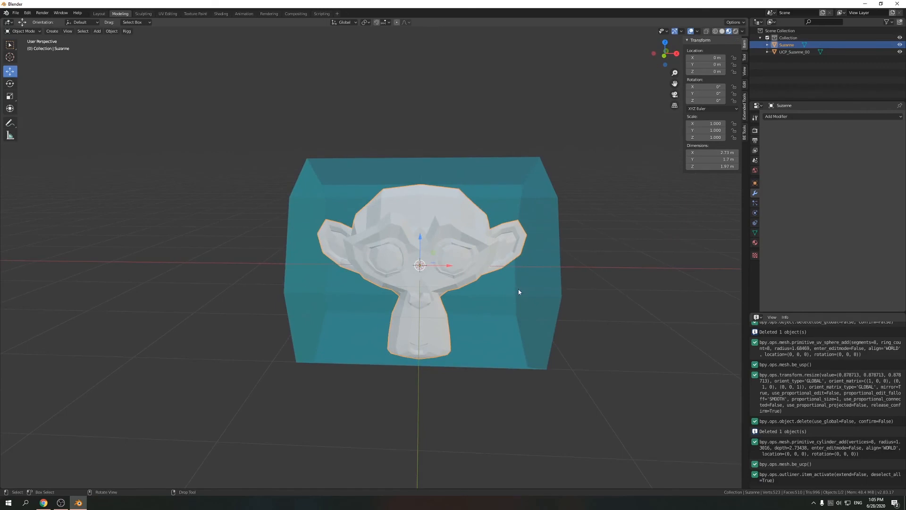
pyautogui.moveTo(518, 292); pyautogui.dragTo(423, 347, button='middle')
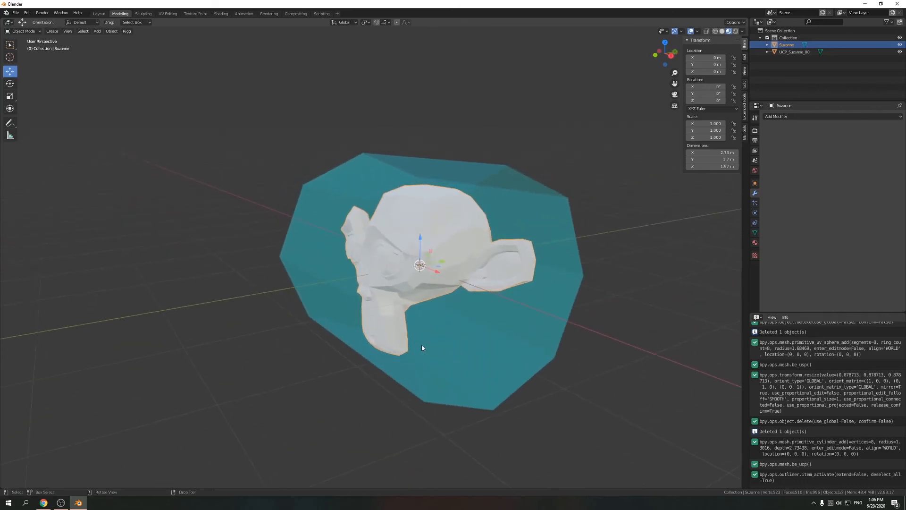